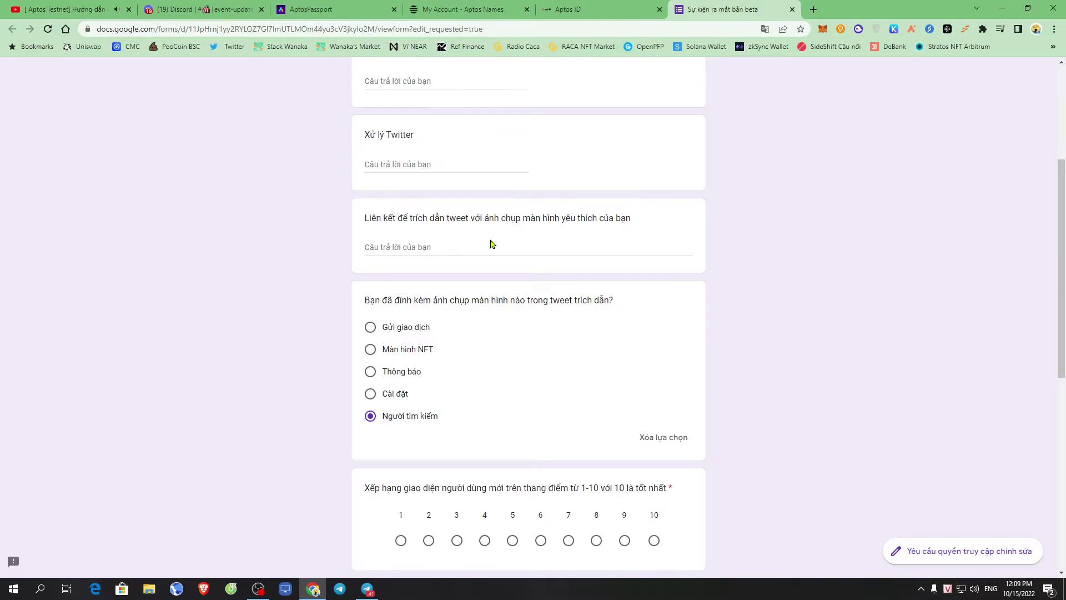
Switch the translated event form back to its original English text
scroll(490, 244, up, 4)
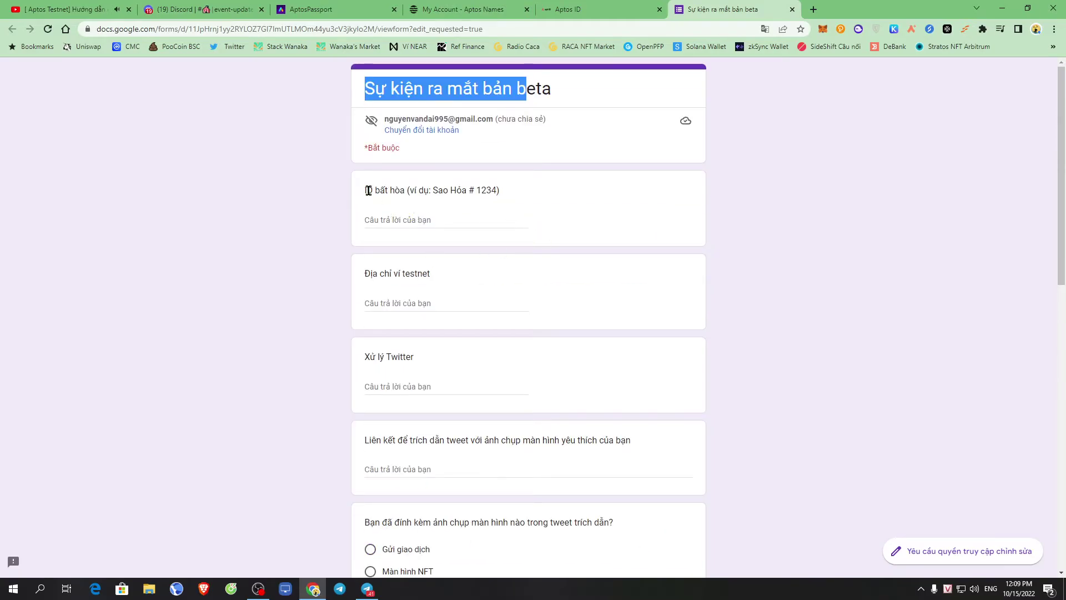
drag(365, 190, 477, 190)
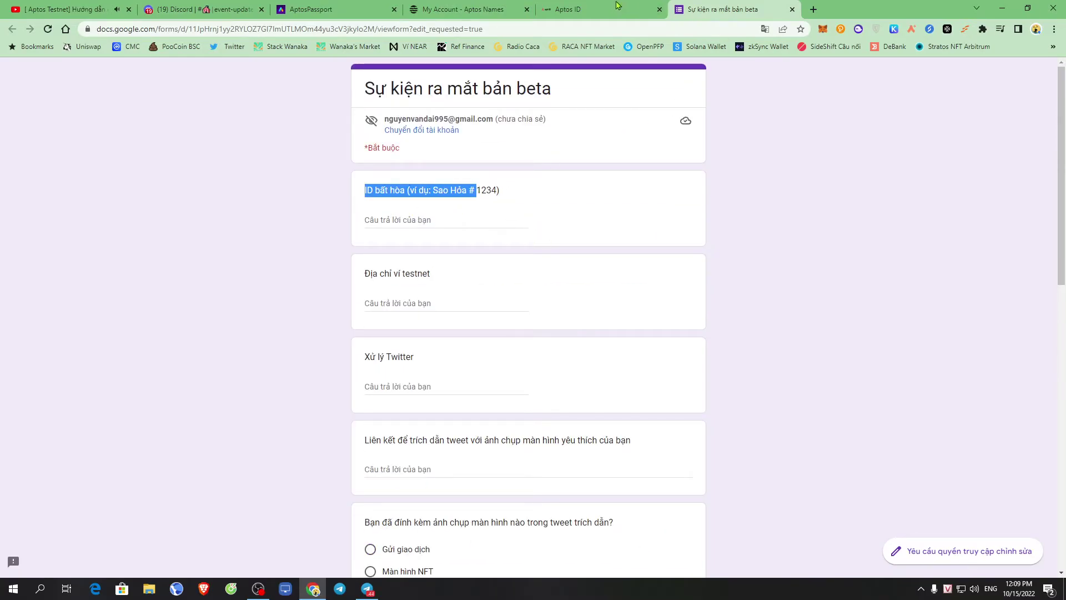
right_click(669, 173)
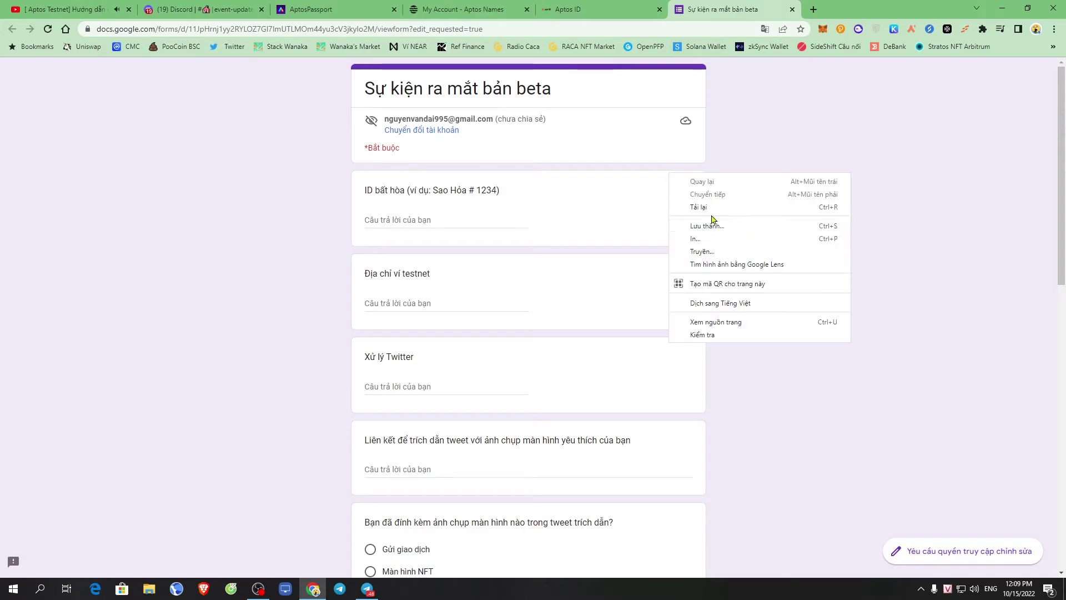
click(745, 299)
click(685, 51)
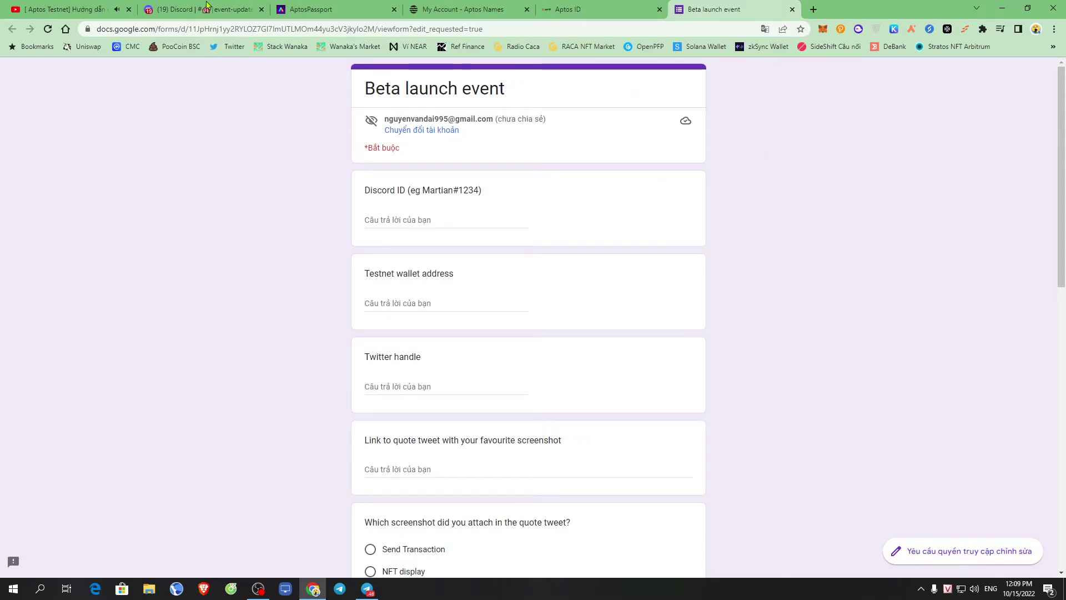
Copy the account's username and tag from the Discord profile and paste them as the form's Discord ID answer
click(206, 9)
click(55, 563)
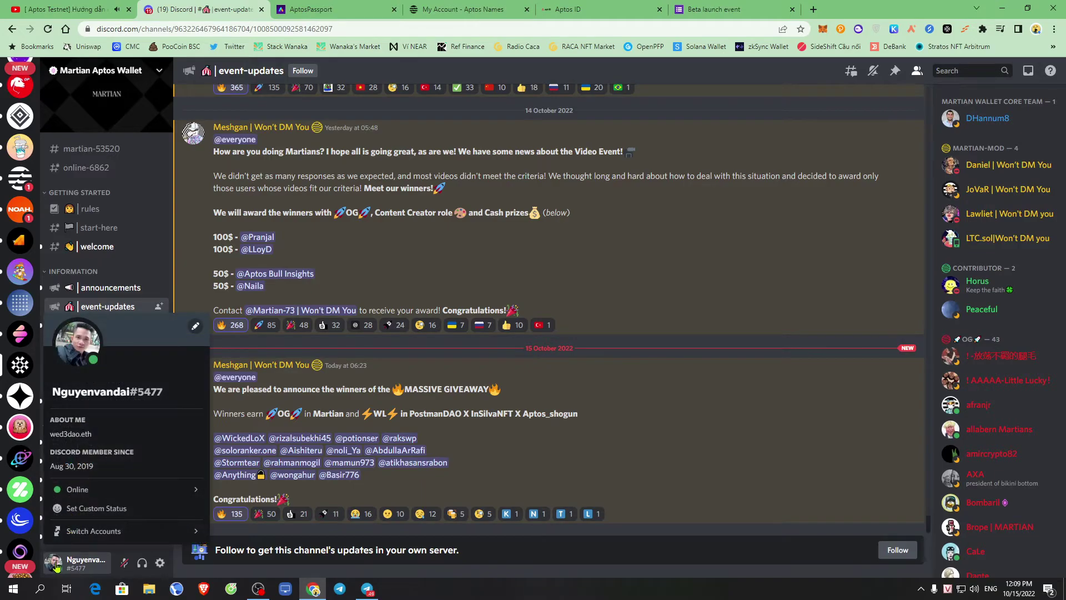
click(111, 392)
click(722, 9)
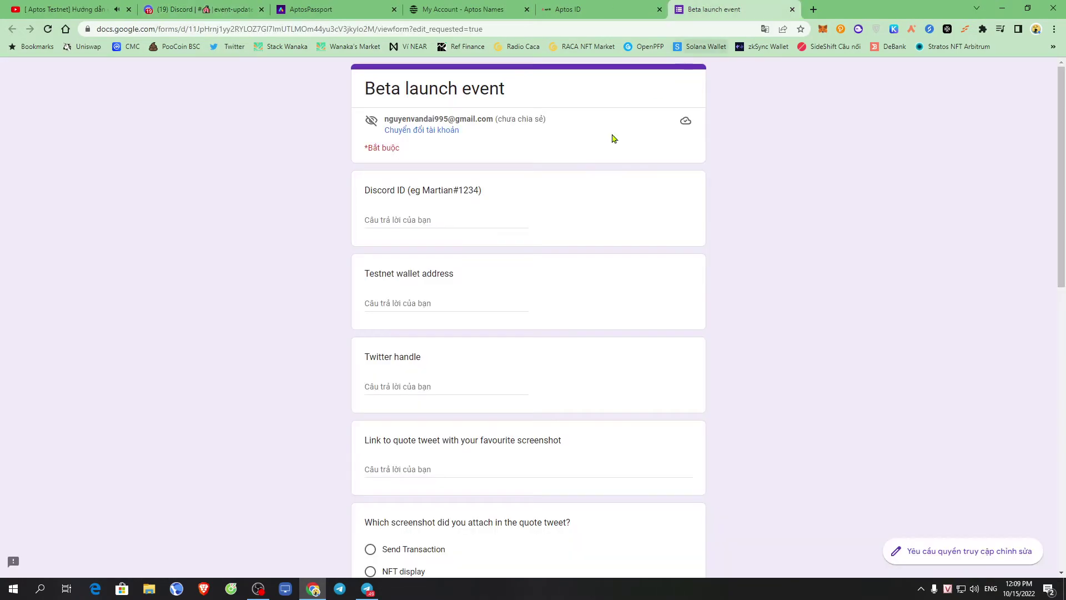
right_click(395, 220)
click(383, 220)
right_click(381, 219)
click(439, 302)
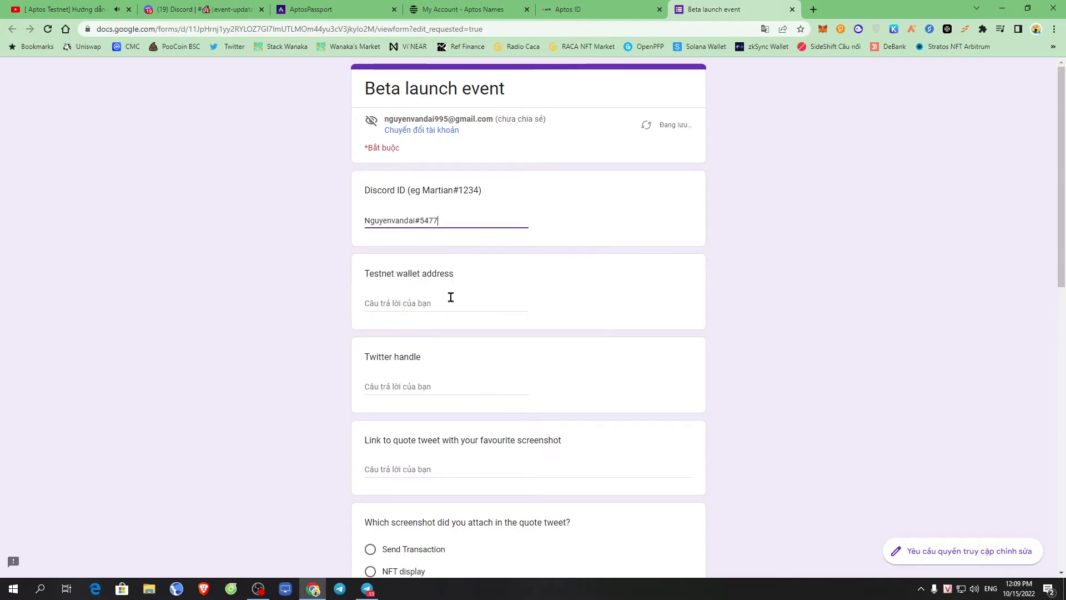
Copy the Account 1 address from the Martian wallet extension and paste it as the form's Testnet wallet address answer
drag(366, 273, 531, 278)
click(557, 290)
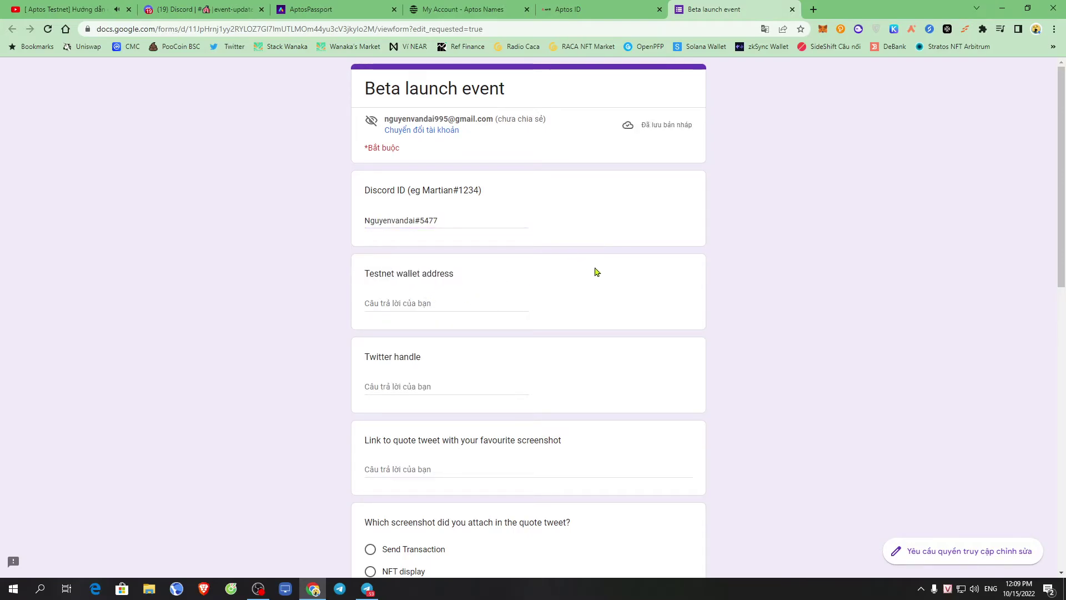
click(947, 30)
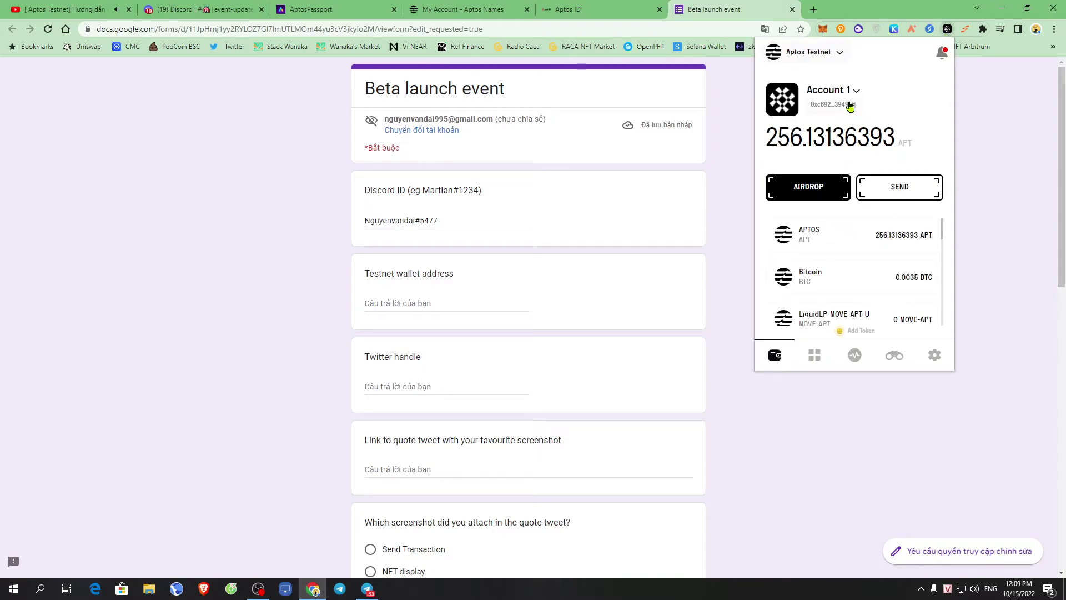
click(850, 106)
click(751, 394)
click(409, 304)
right_click(409, 303)
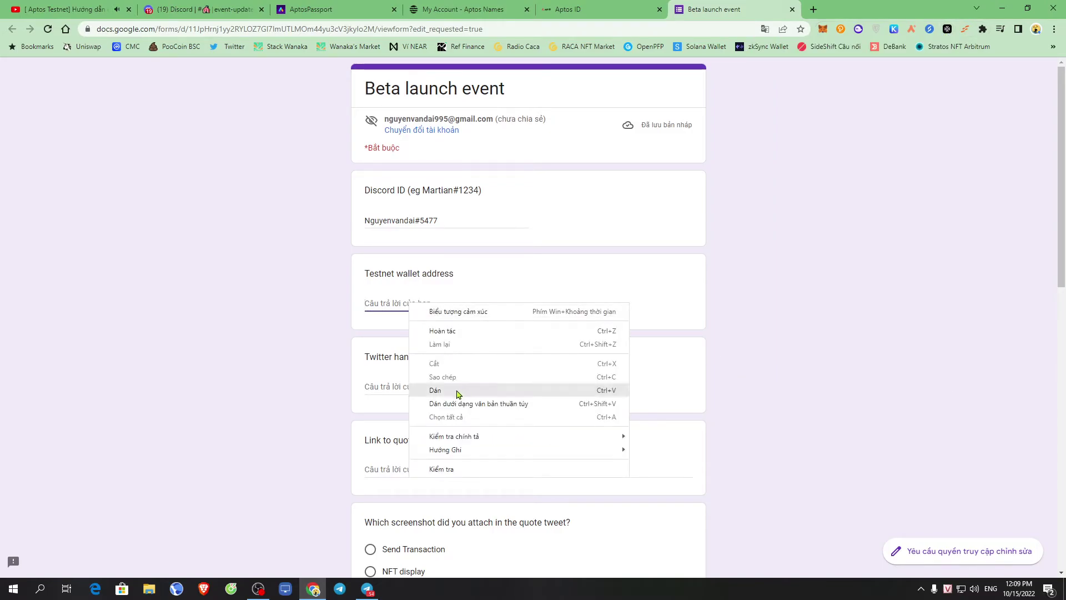
click(457, 391)
Open the account's own Twitter profile in a new tab, copy its link and paste it as the form's Twitter handle answer
scroll(516, 364, down, 1)
drag(359, 306, 537, 311)
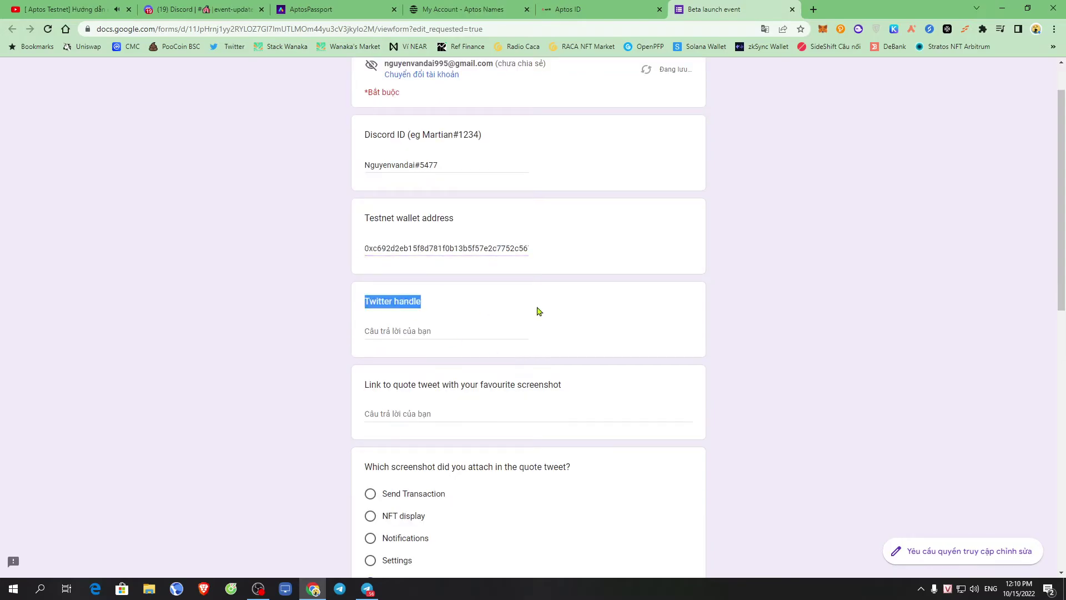
click(812, 10)
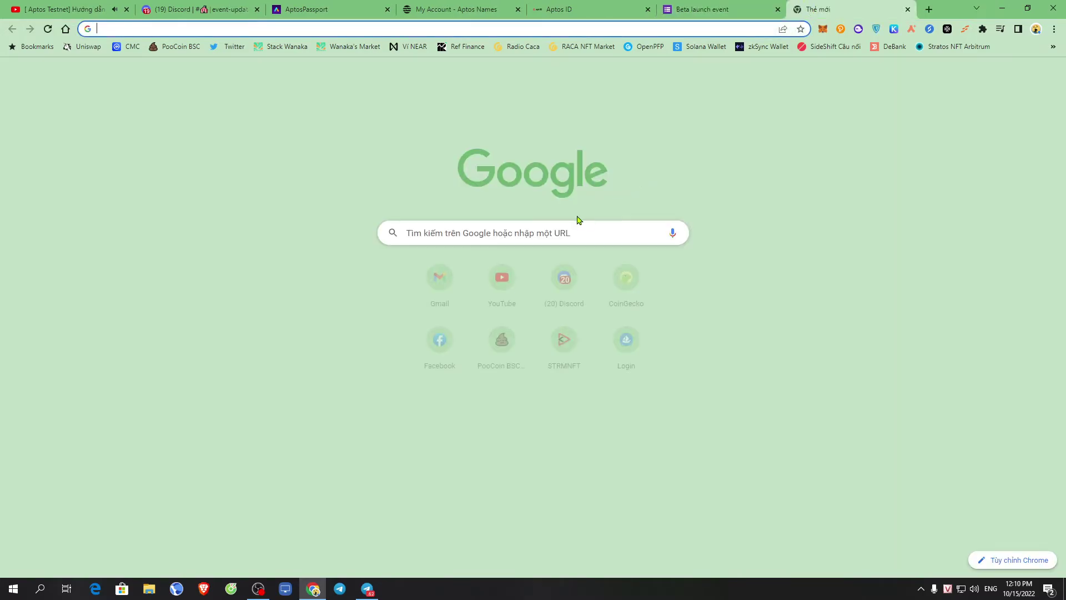
click(230, 47)
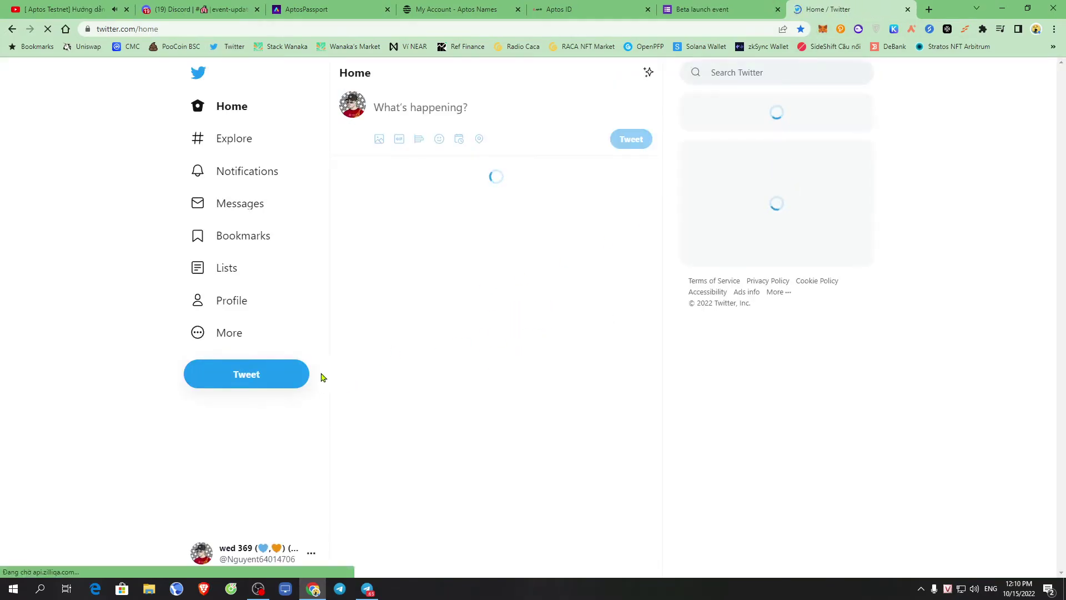
click(225, 300)
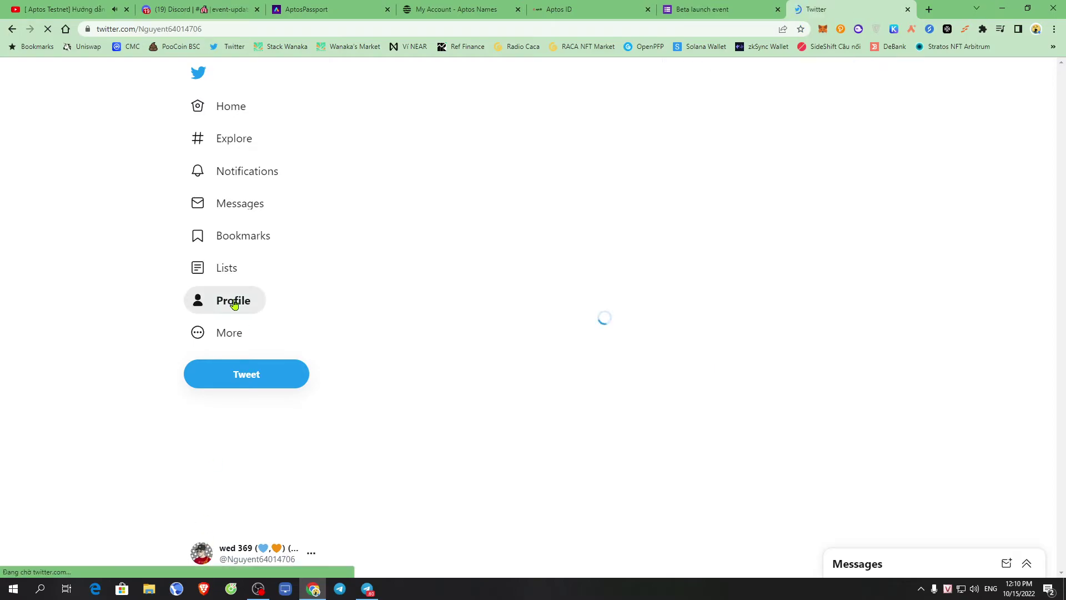
click(322, 29)
right_click(325, 29)
click(406, 90)
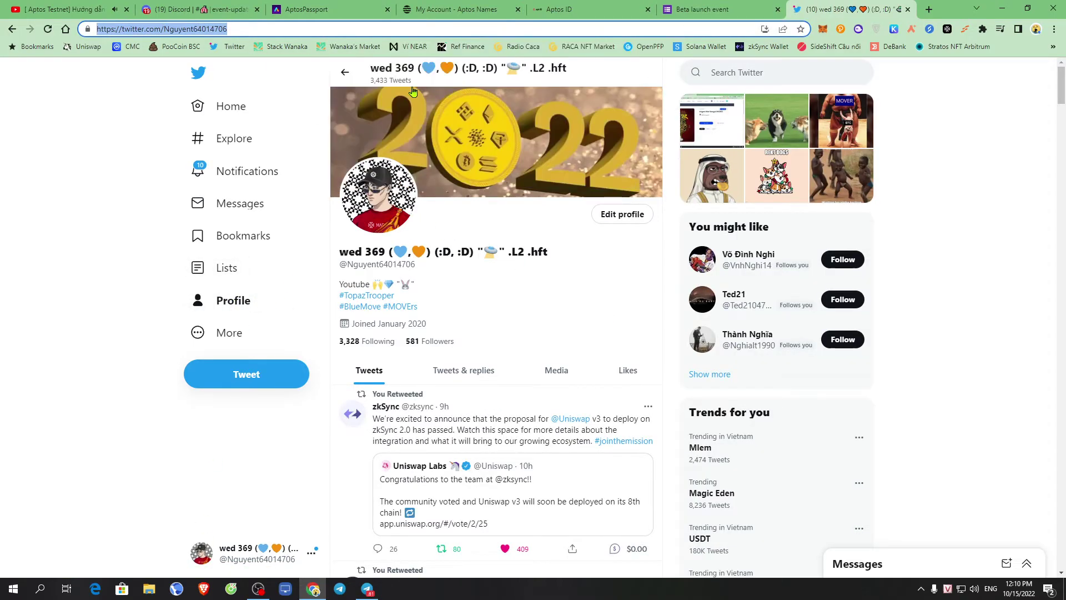
click(715, 7)
right_click(425, 330)
click(480, 411)
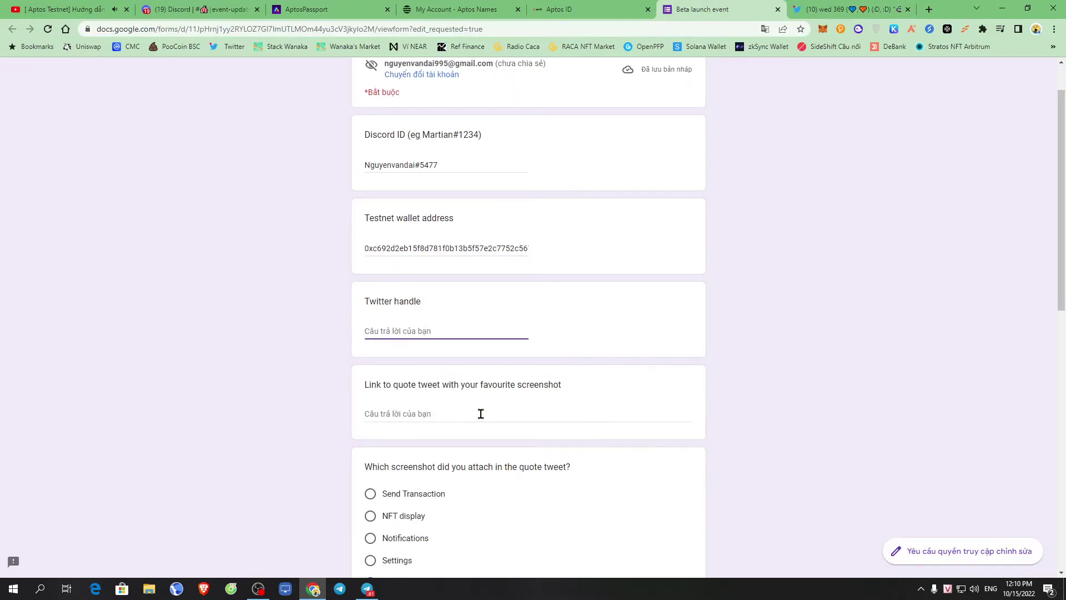
Review the form's quote tweet link question and the token list in the Martian wallet extension
scroll(716, 367, down, 1)
drag(366, 331, 528, 332)
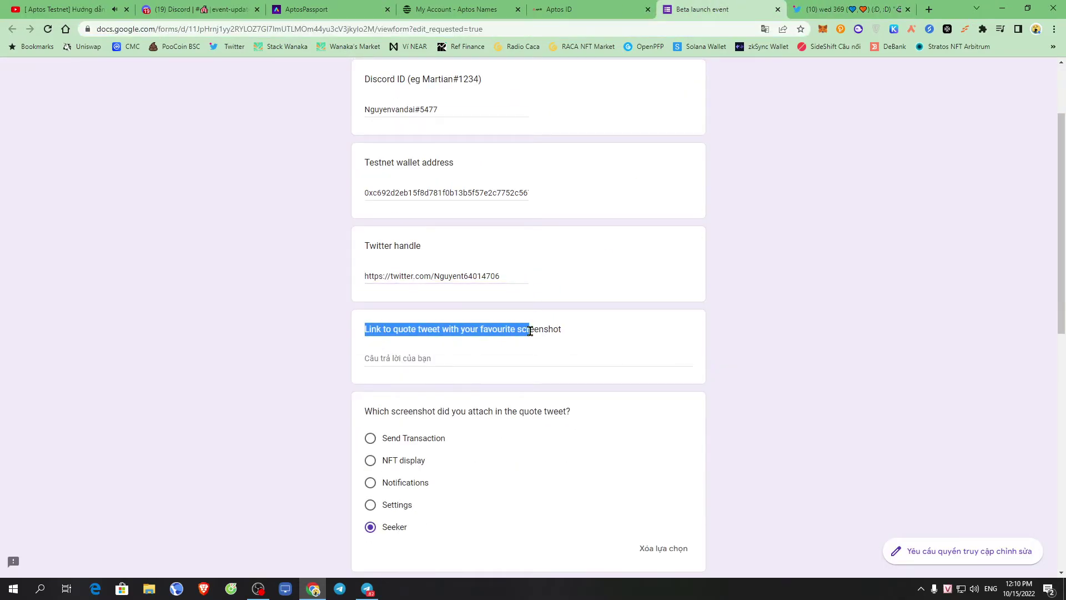
click(603, 336)
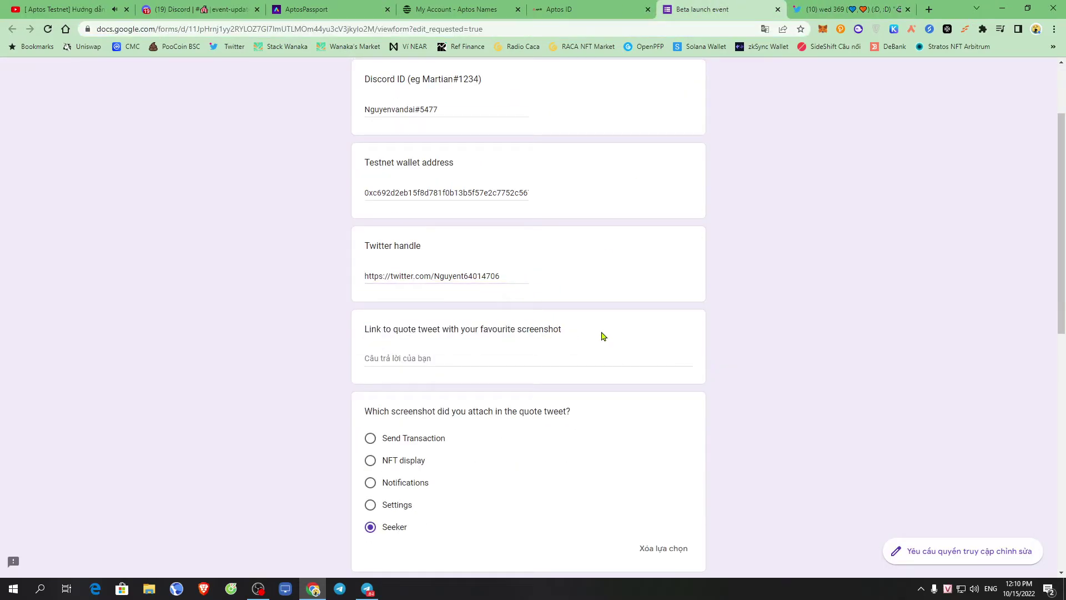
click(947, 29)
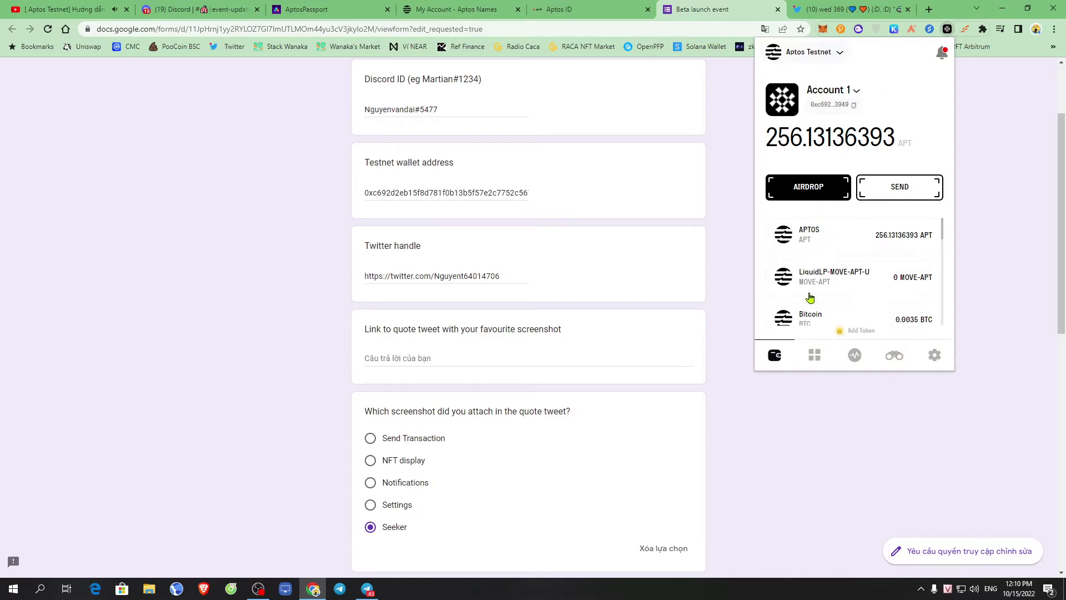
scroll(821, 291, down, 2)
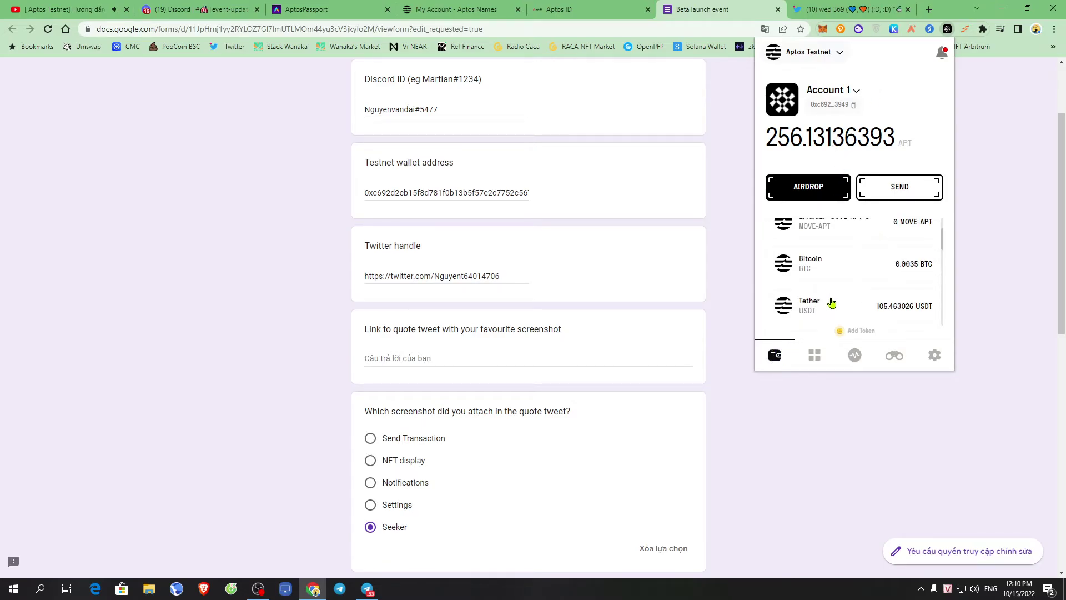
scroll(833, 301, up, 2)
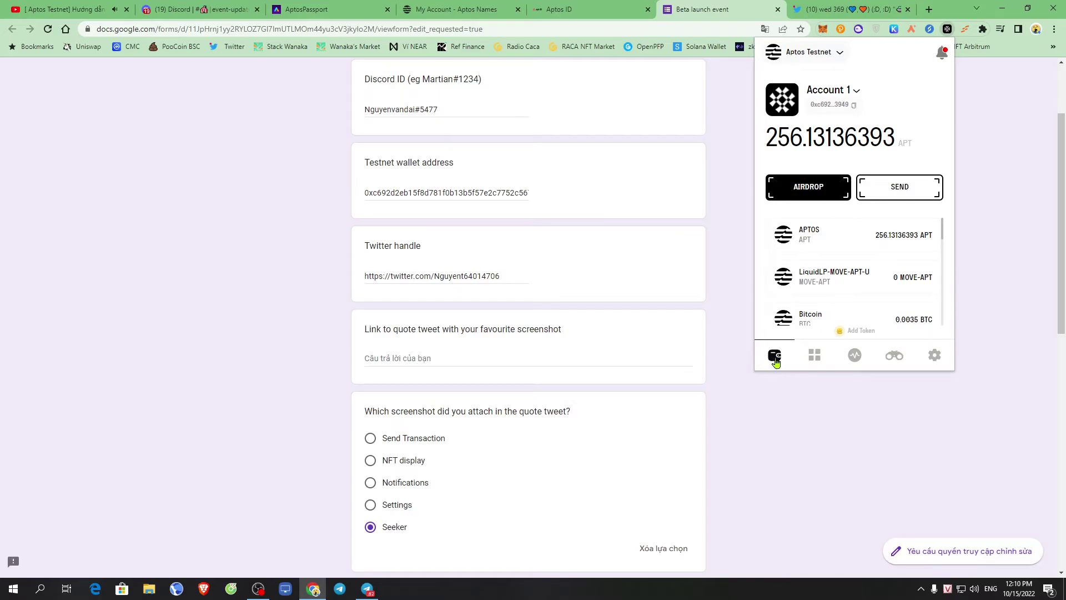
click(773, 448)
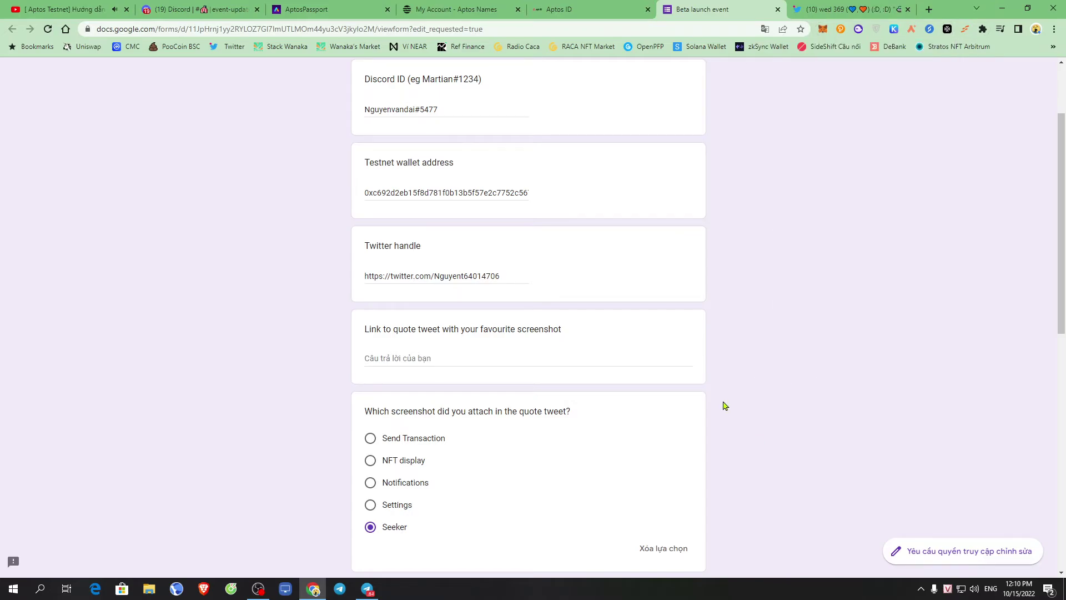
Translate the form into Vietnamese and choose "Màn hình NFT" for the question about the screenshot attached to the quote tweet
right_click(723, 404)
click(778, 533)
scroll(464, 454, down, 1)
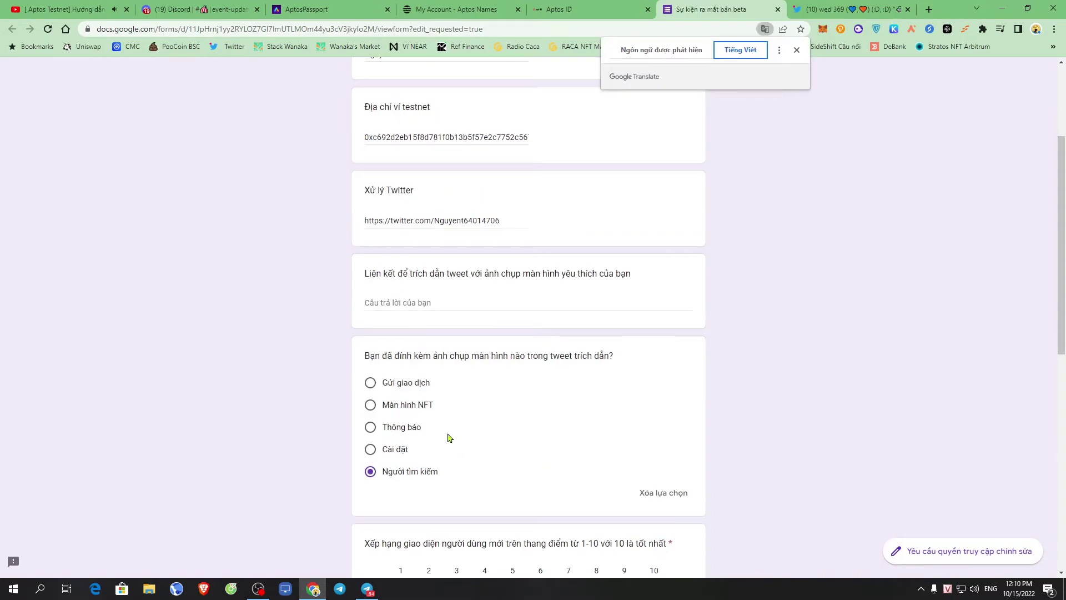
drag(383, 387, 435, 390)
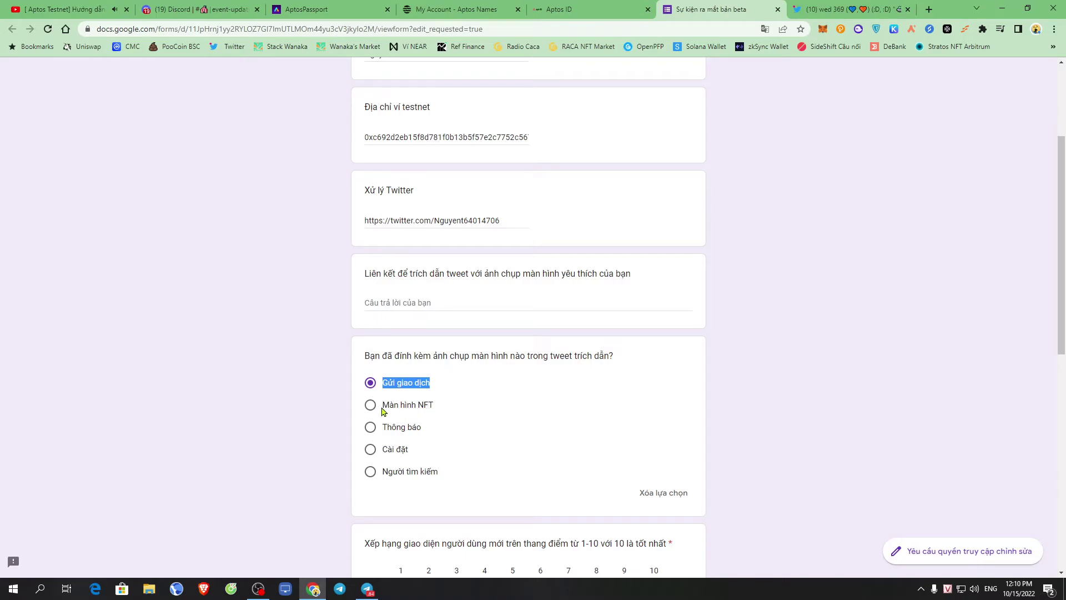
drag(382, 411, 448, 483)
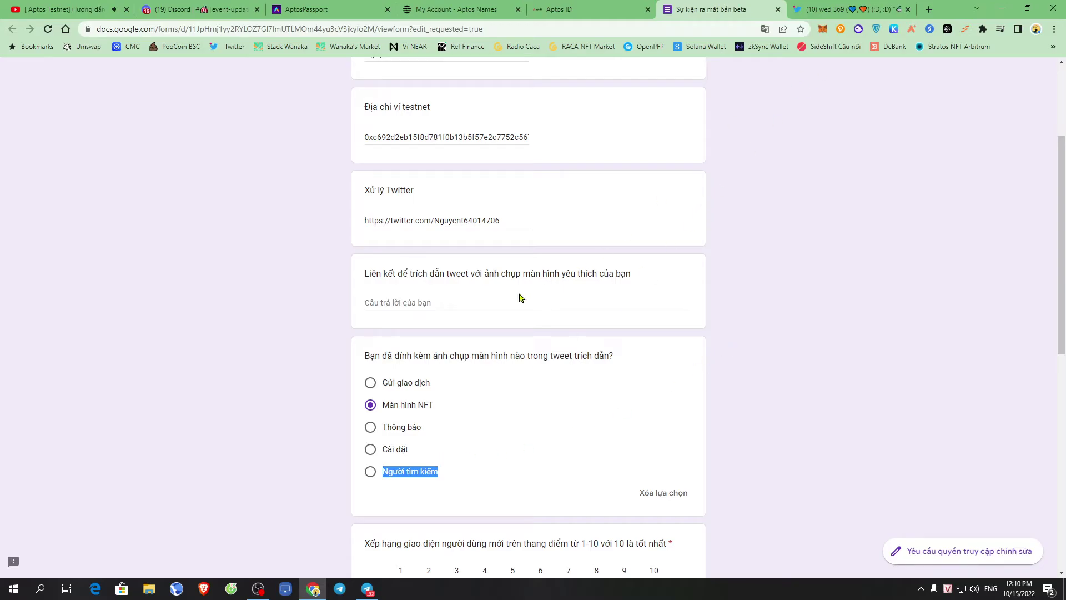
Examine the Martian wallet's token, NFT, activity, app browser and settings screens as options for the favourite screenshot
click(947, 29)
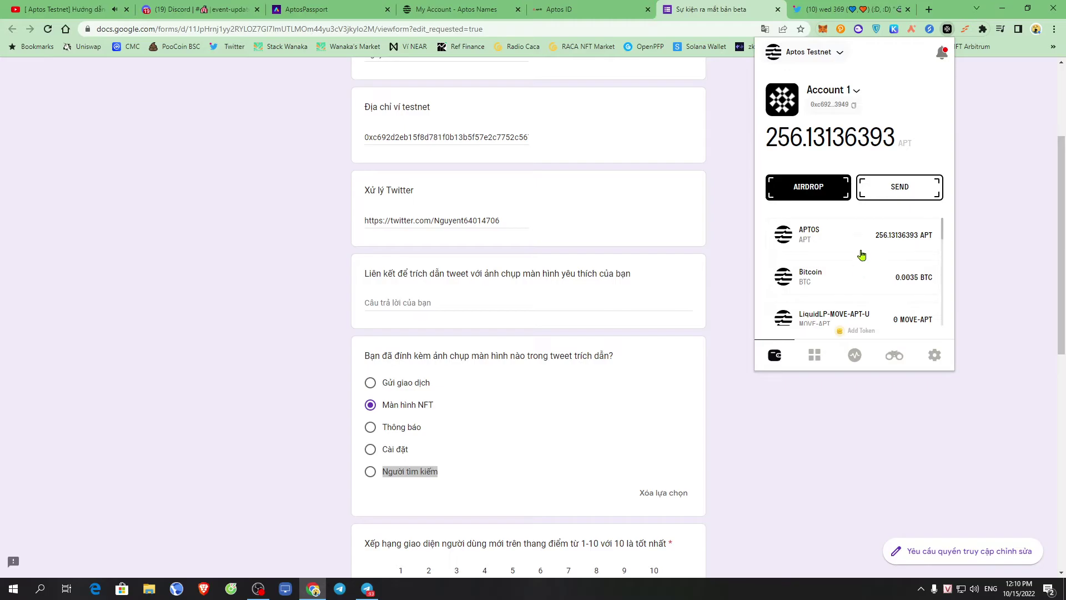
scroll(827, 307, down, 3)
click(814, 357)
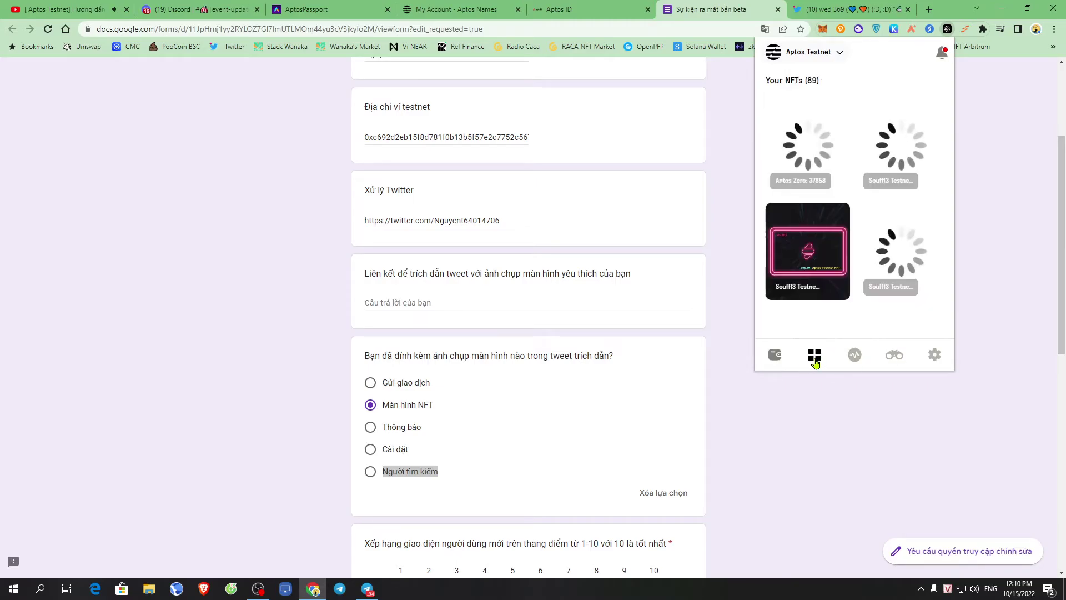
click(855, 357)
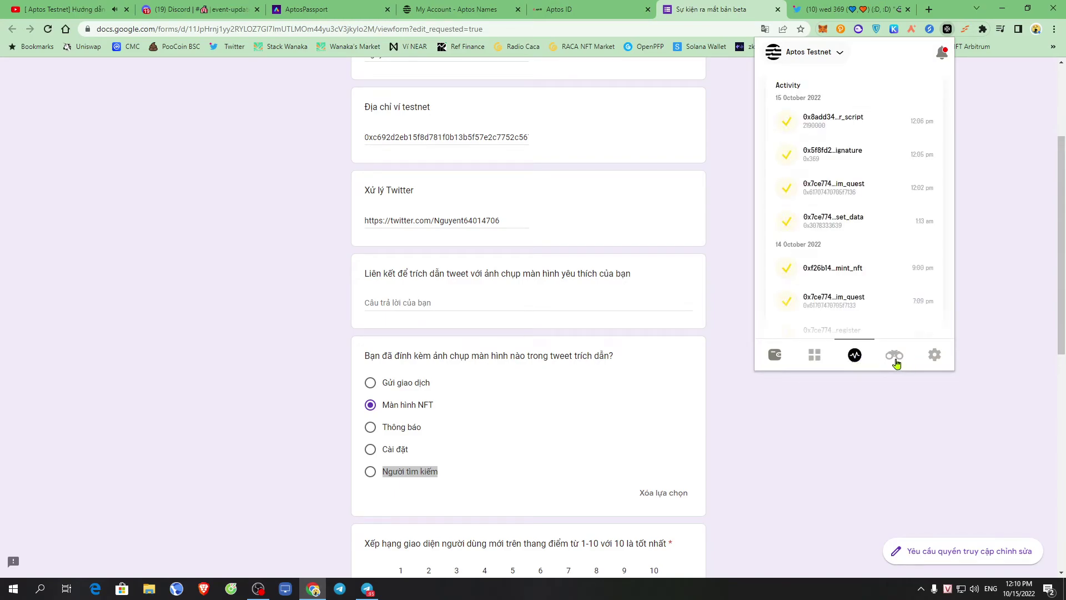
click(895, 362)
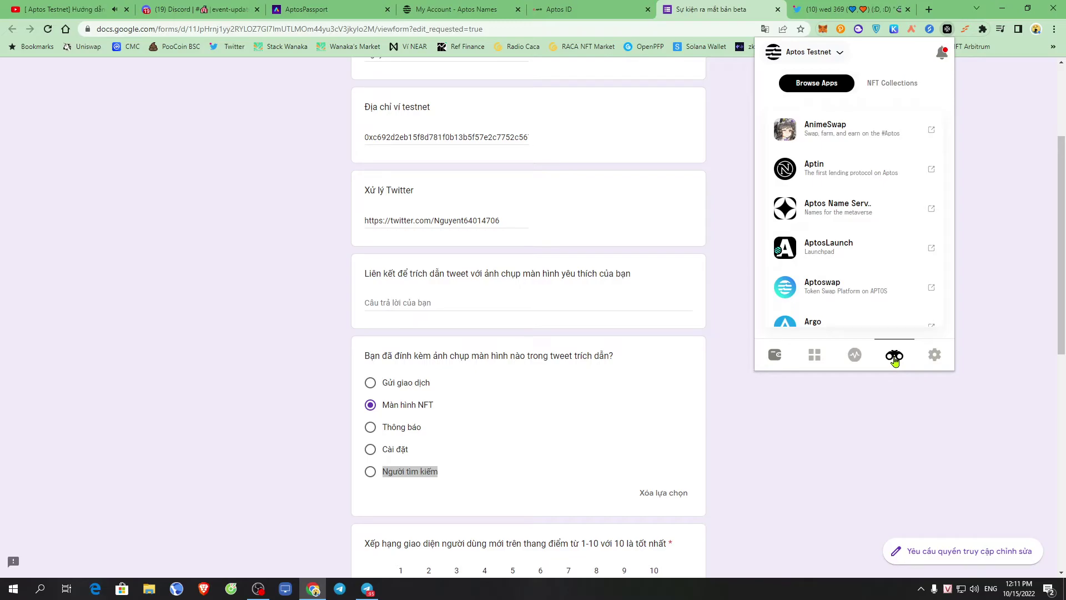
click(935, 357)
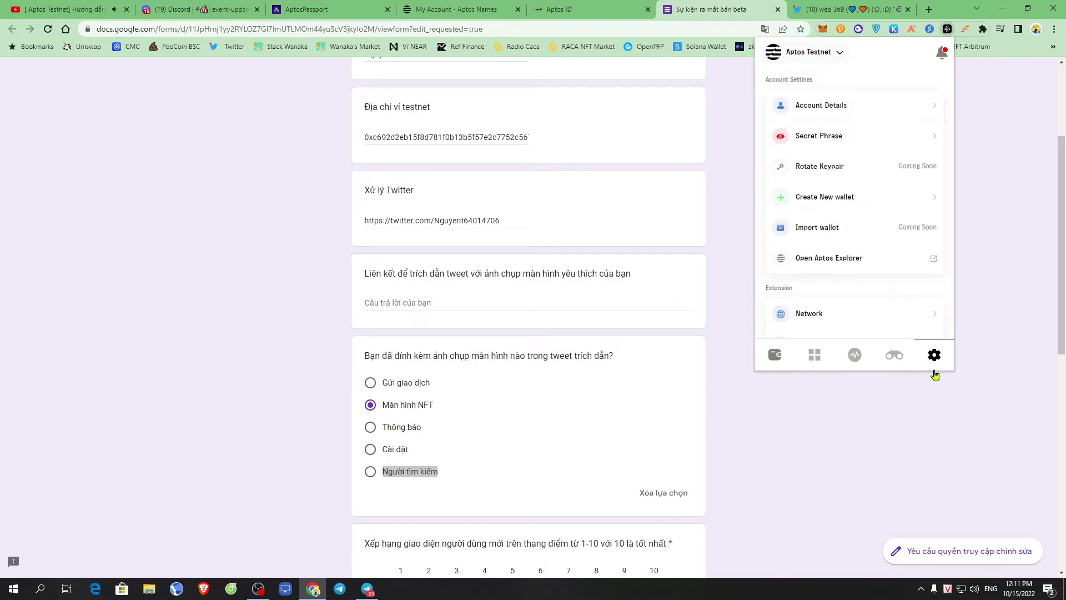
scroll(910, 327, down, 5)
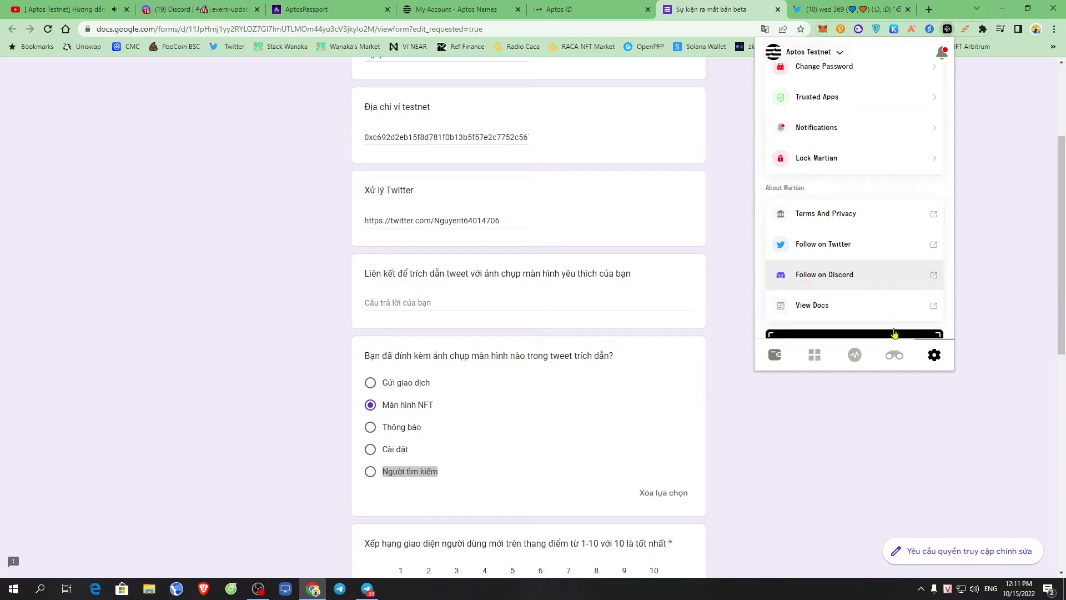
scroll(889, 322, up, 6)
click(775, 355)
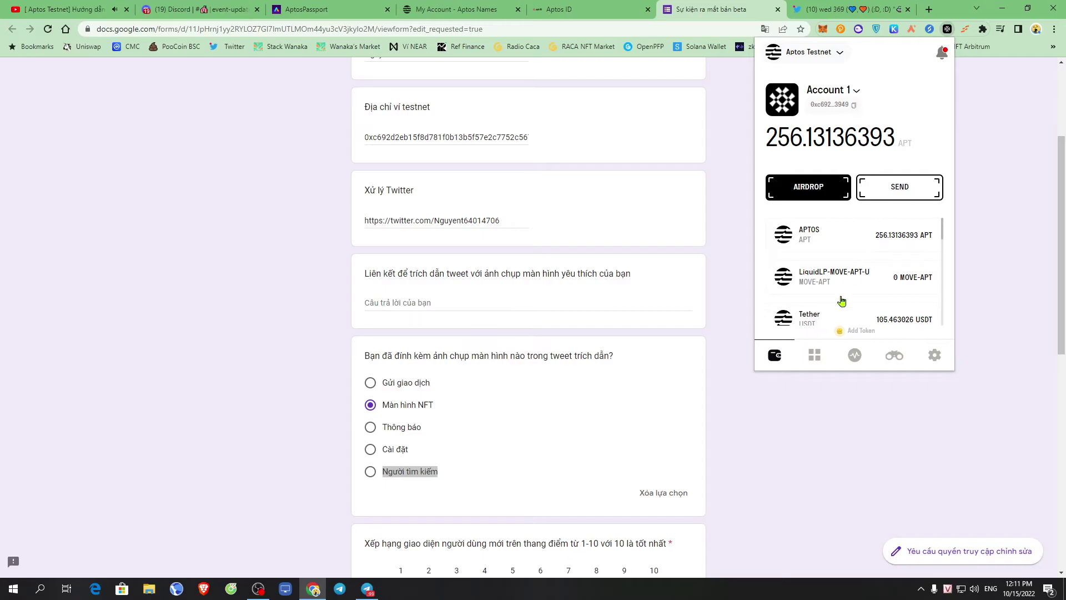
click(818, 358)
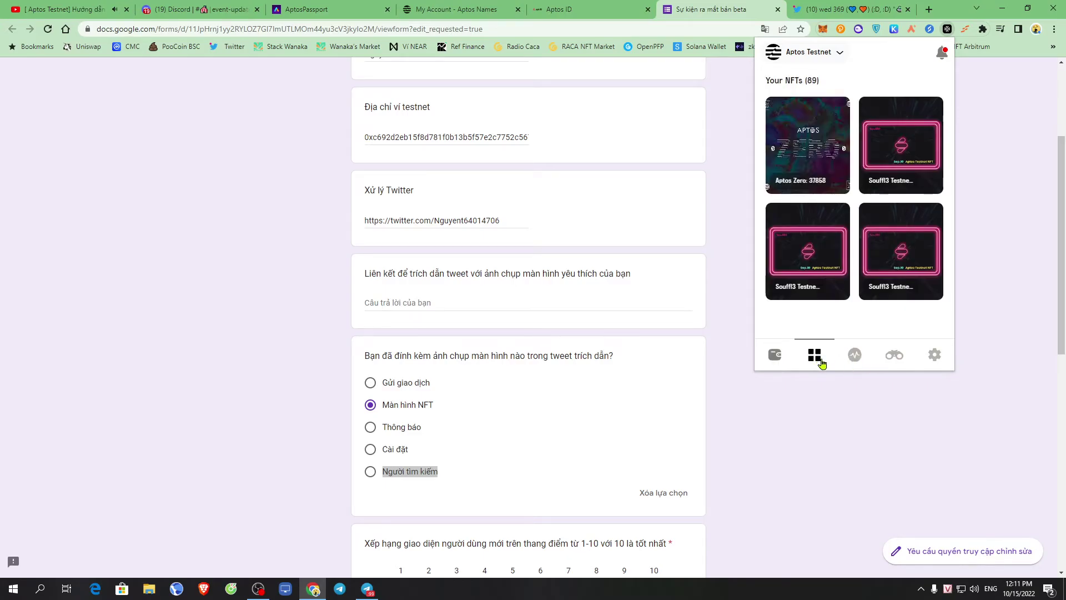
click(855, 358)
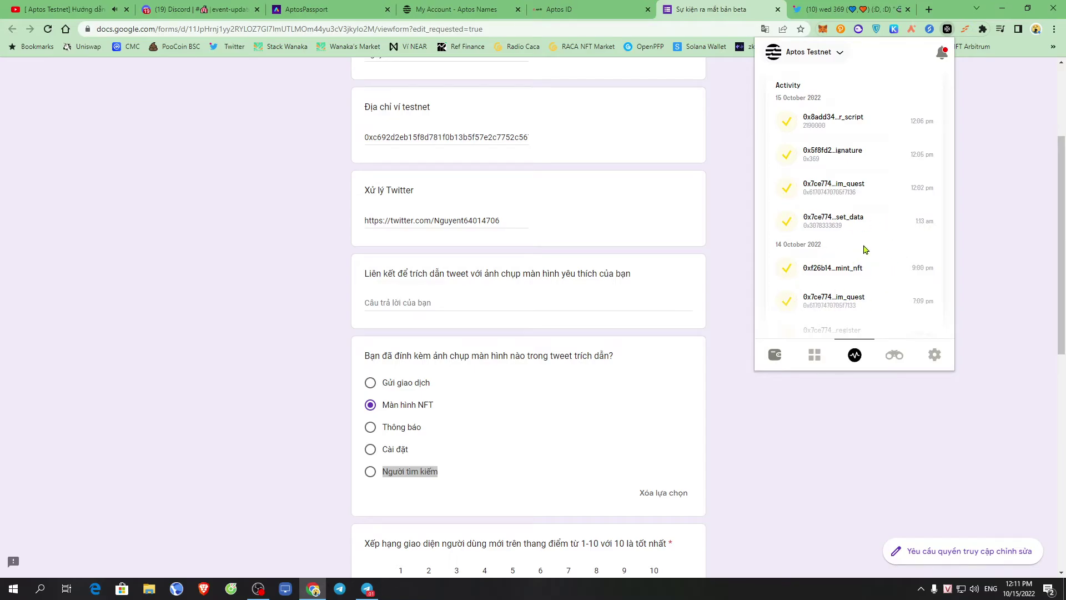
click(817, 356)
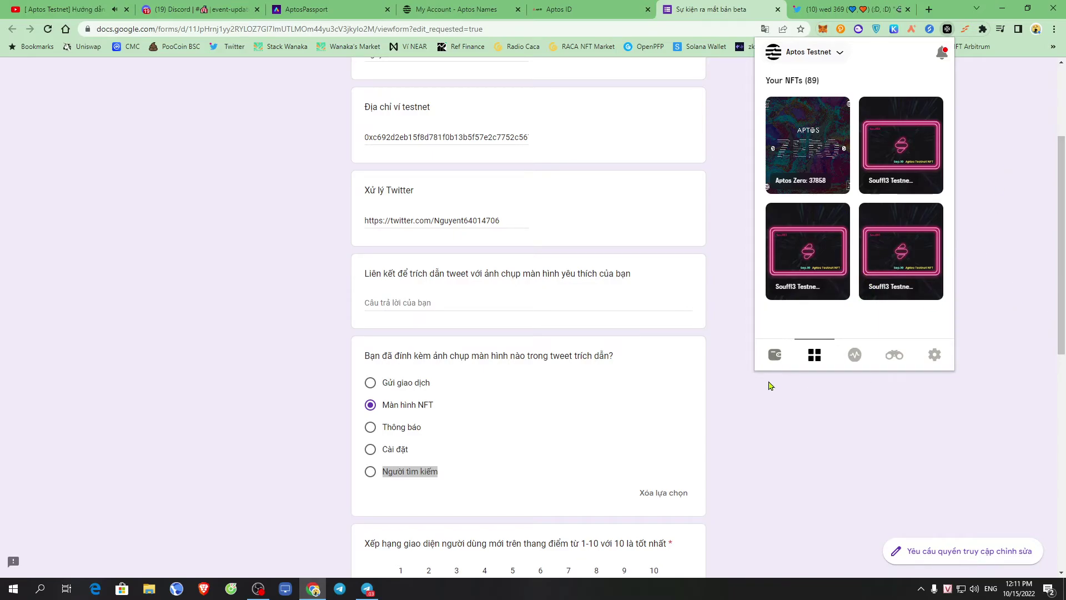
Close the wallet extension and switch to the home feed on Twitter
click(844, 422)
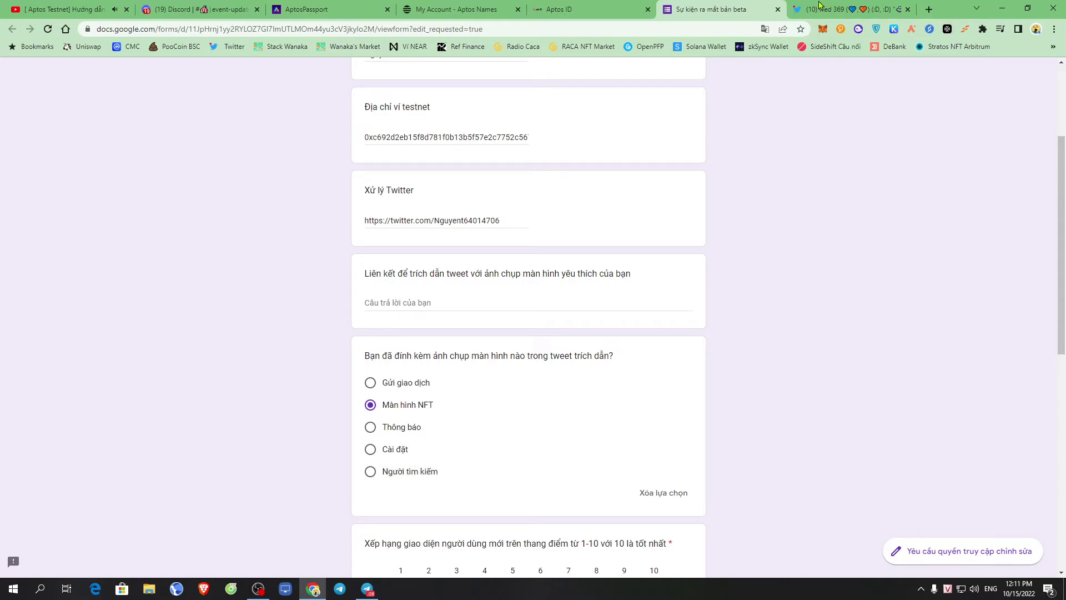
click(819, 7)
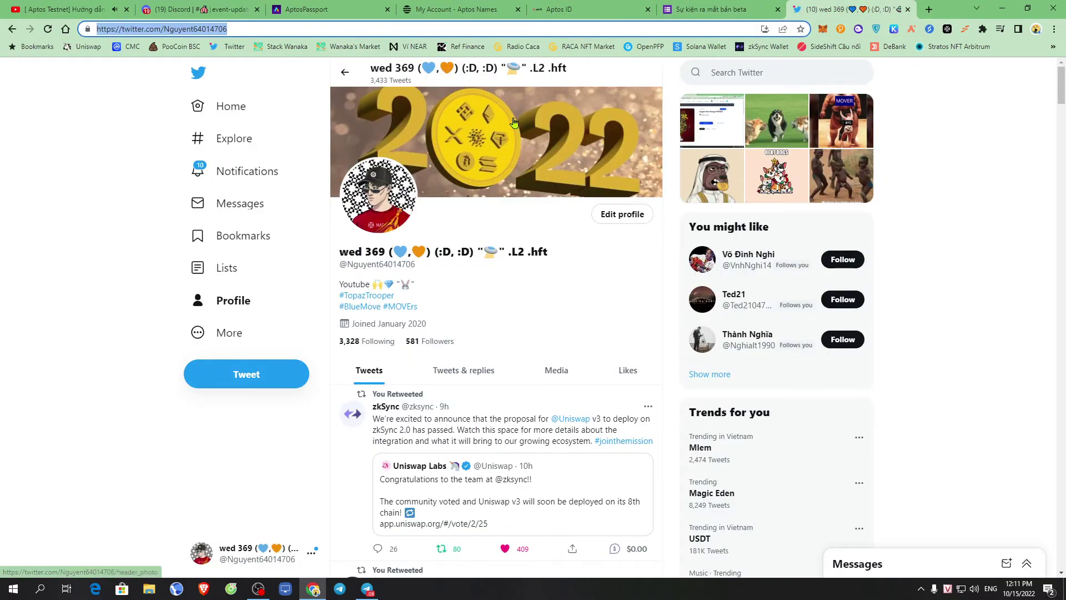
click(244, 107)
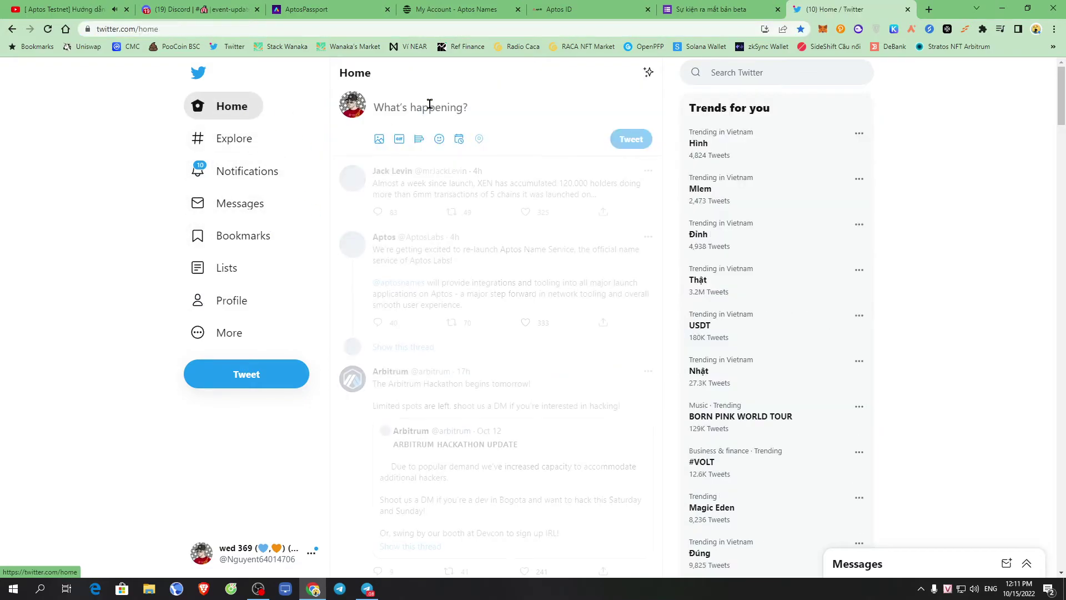
Start a new tweet on the home feed and paste the Martian wallet NFT screenshot into it
right_click(429, 105)
click(404, 128)
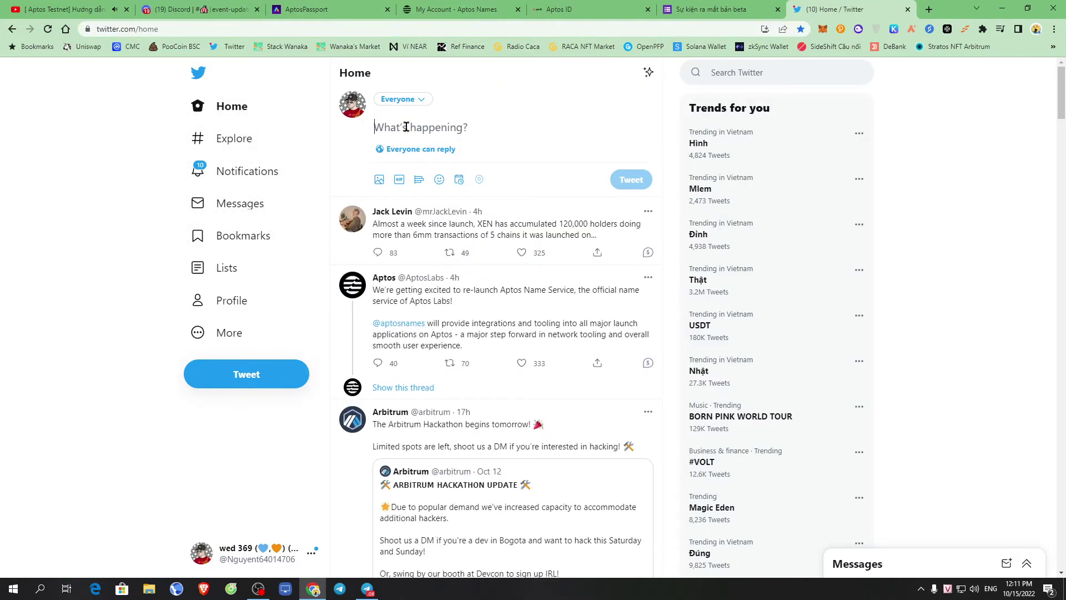
right_click(410, 129)
click(458, 191)
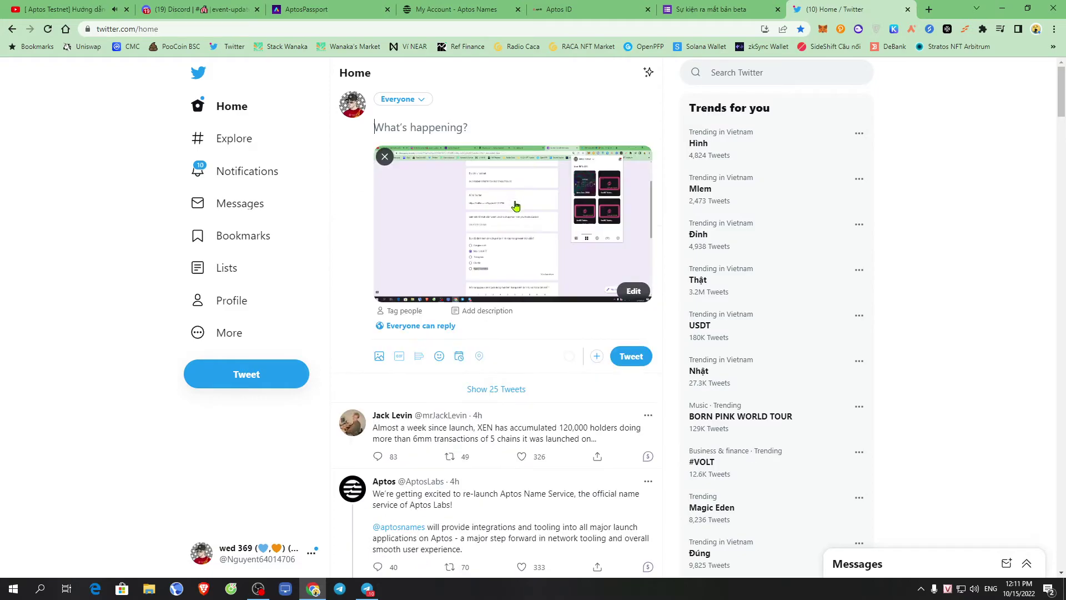
Try zoom levels and a square crop on the tweet's attached screenshot, leaving the crop editor without saving
click(541, 230)
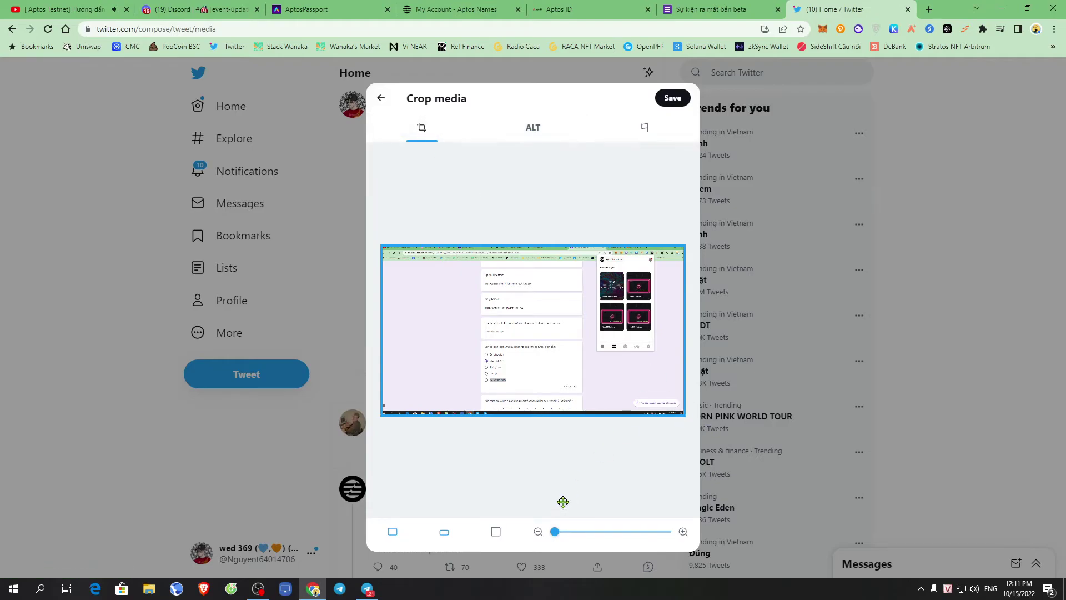
drag(554, 531, 587, 533)
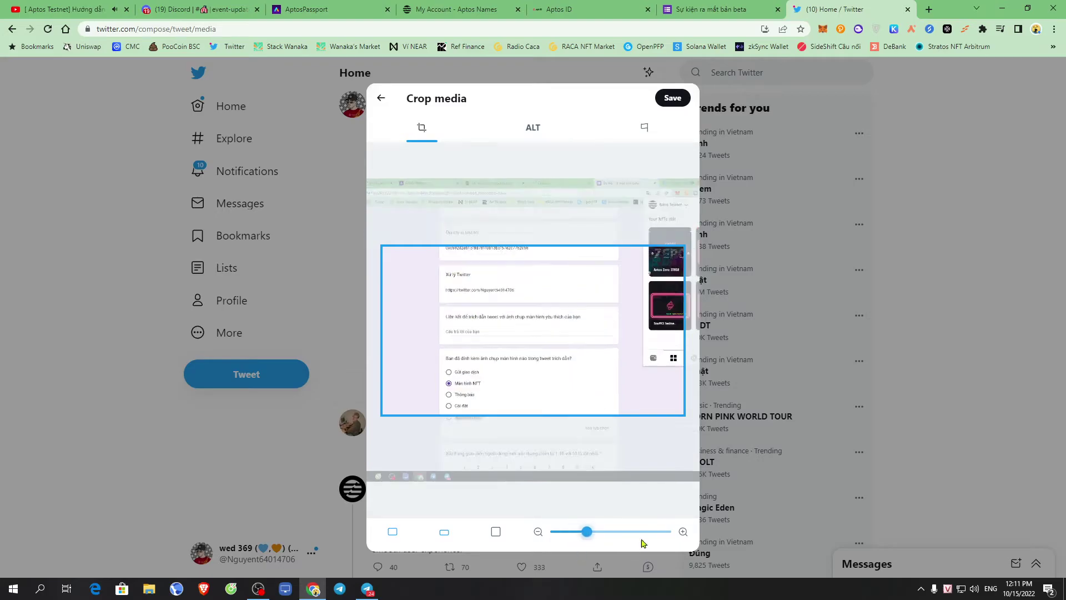
click(643, 543)
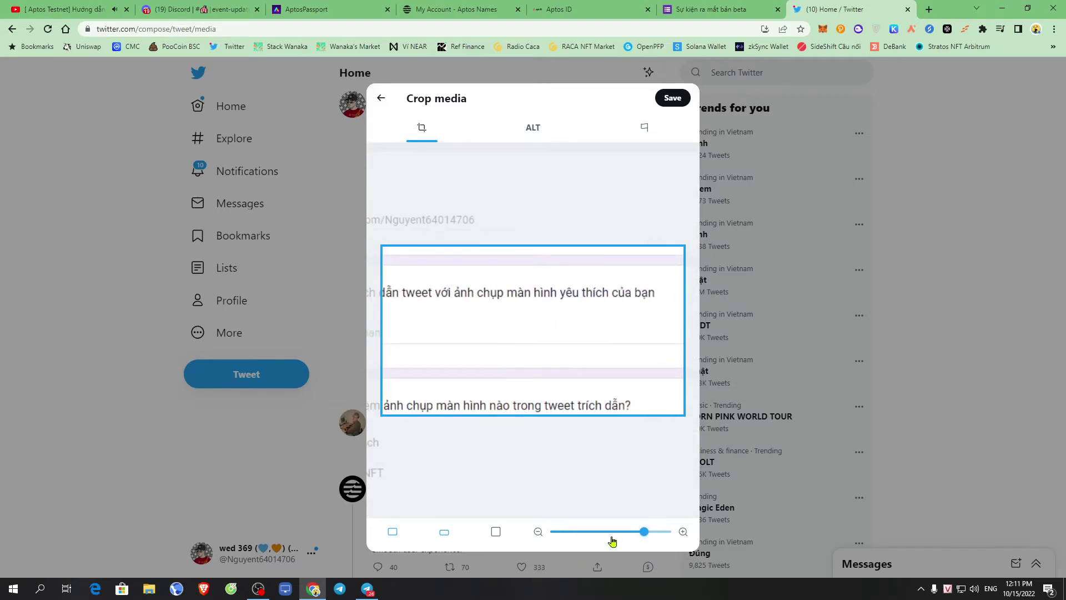
drag(647, 541, 604, 534)
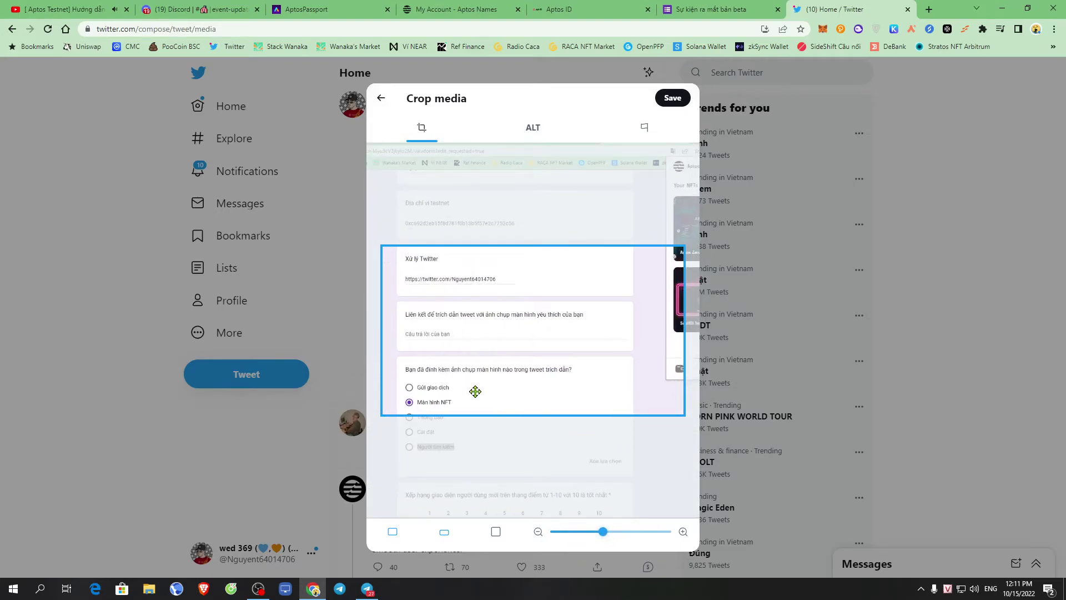
click(496, 532)
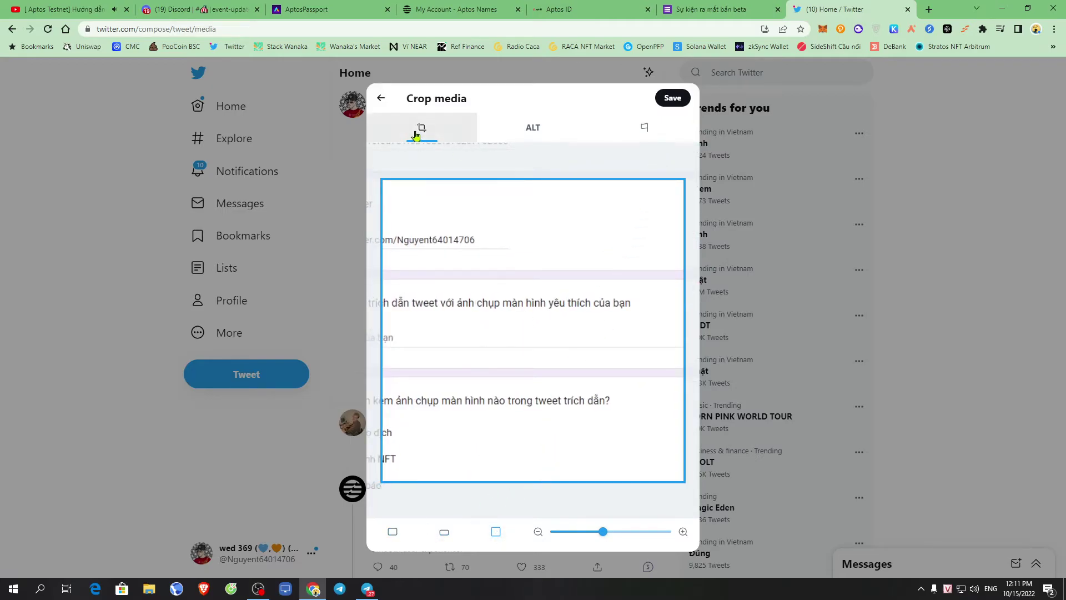
click(382, 100)
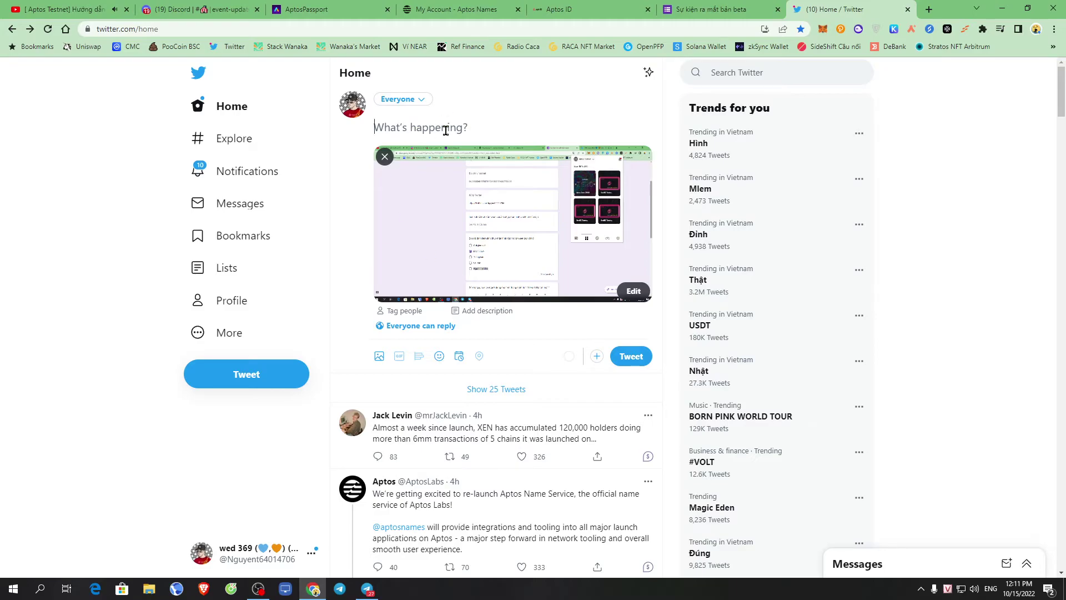
Write the hashtag #MartianWallet as the text of the draft tweet, replacing the placeholder text "fdsfdsf"
click(460, 126)
text(fdsfdsf)
drag(440, 127, 288, 127)
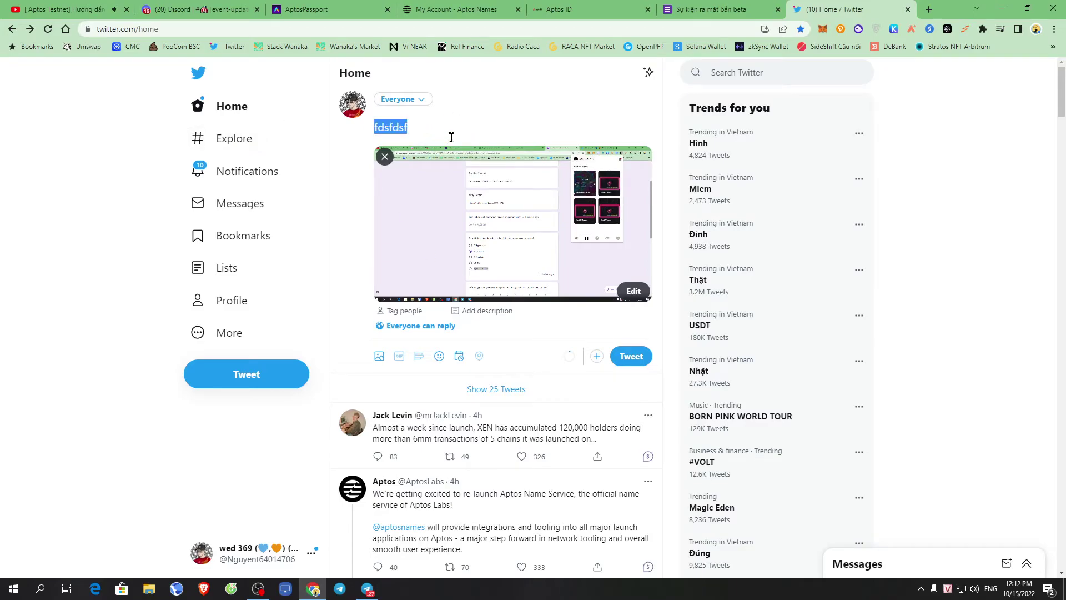
text(#M)
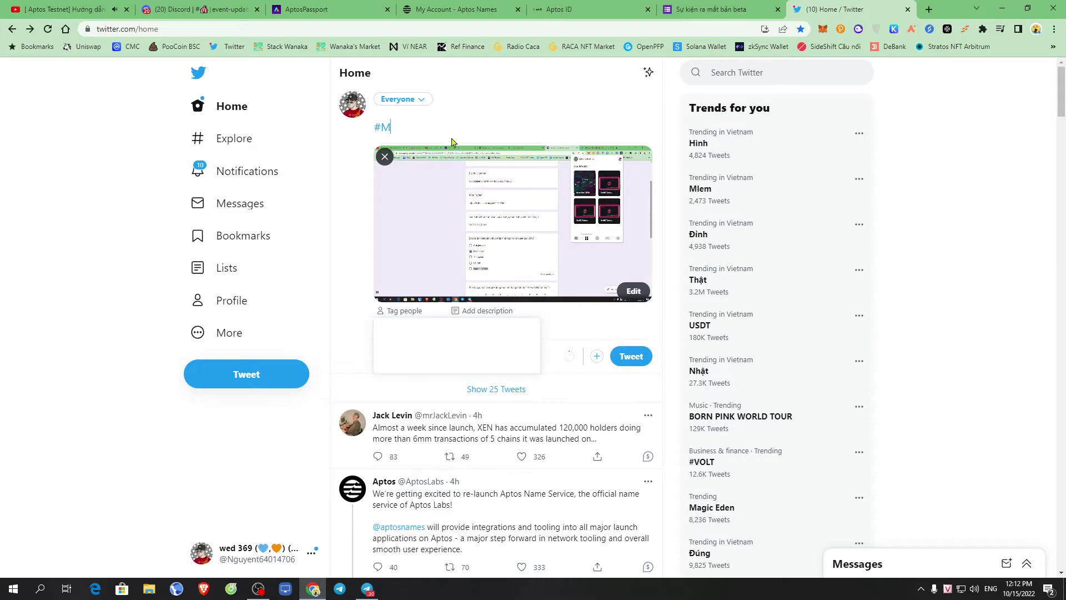
text(at)
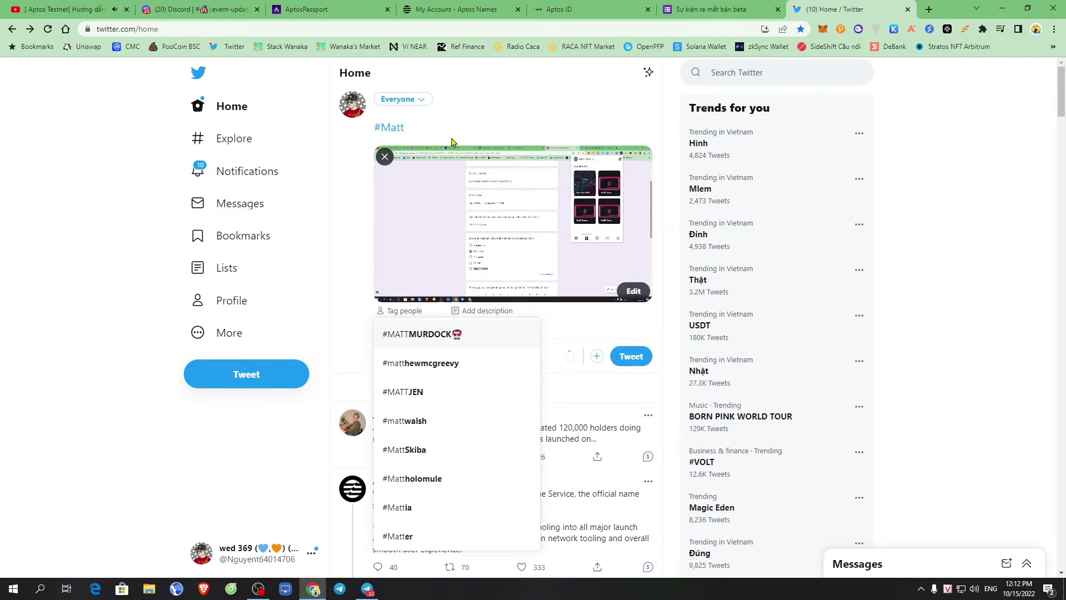
key(BackSpace)
text(rtianWaall)
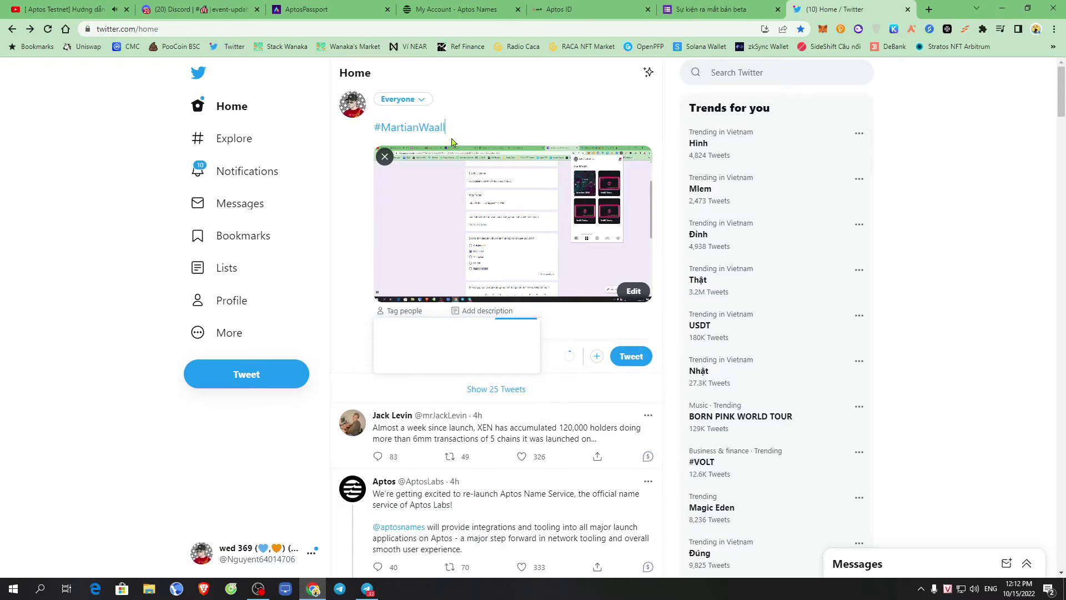
key(BackSpace)
key(BackSpace)
text(let)
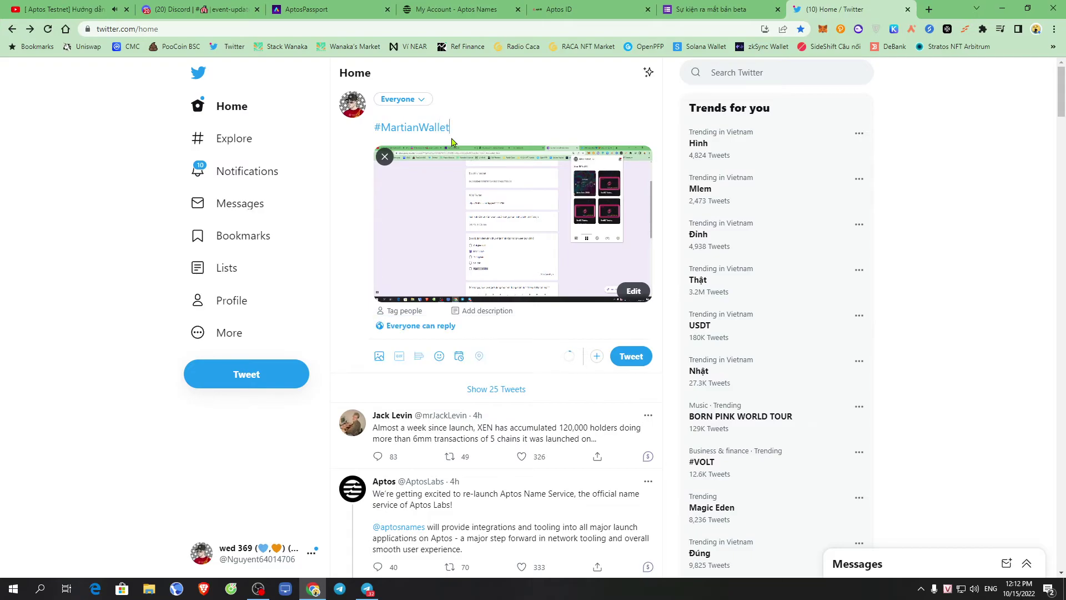
text(let)
Insert "tôi thích với cái giao diện" before the #MartianWallet hashtag in the draft tweet
key(Home)
text(tôi )
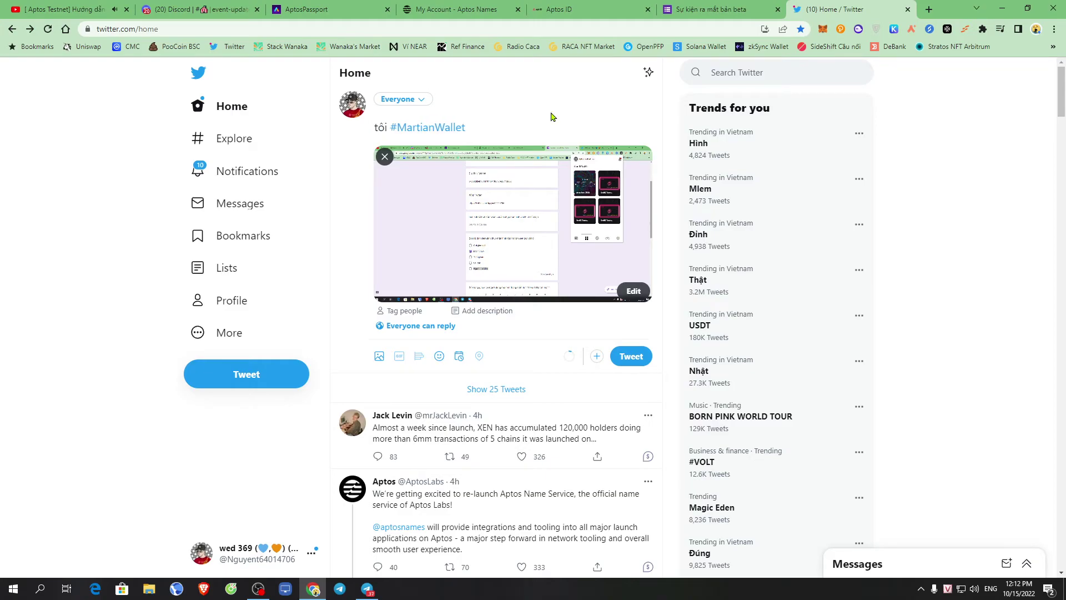
text( thich)
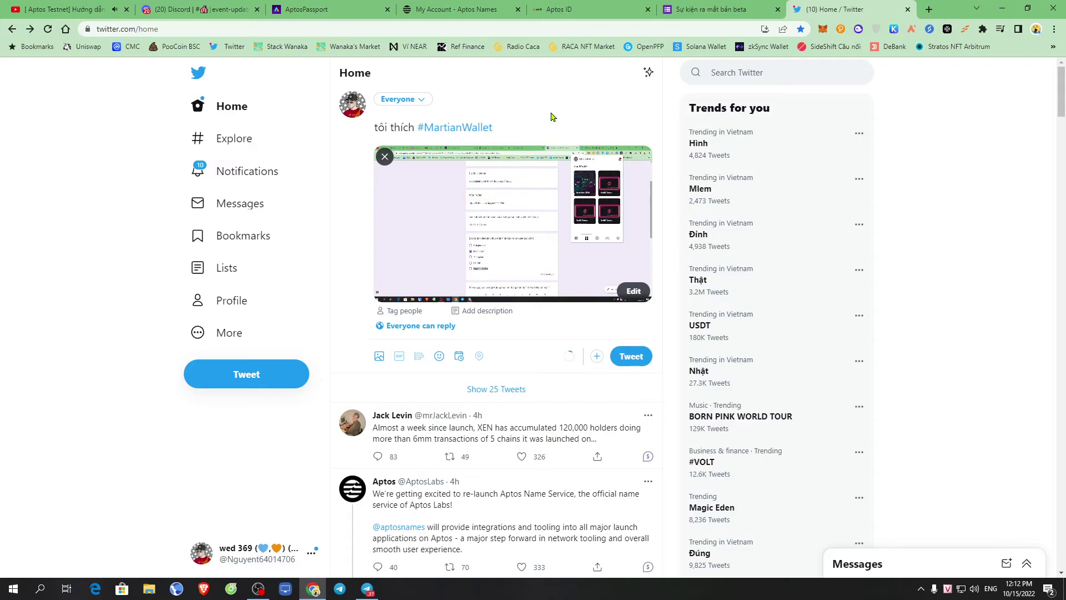
text( voi)
text( cái)
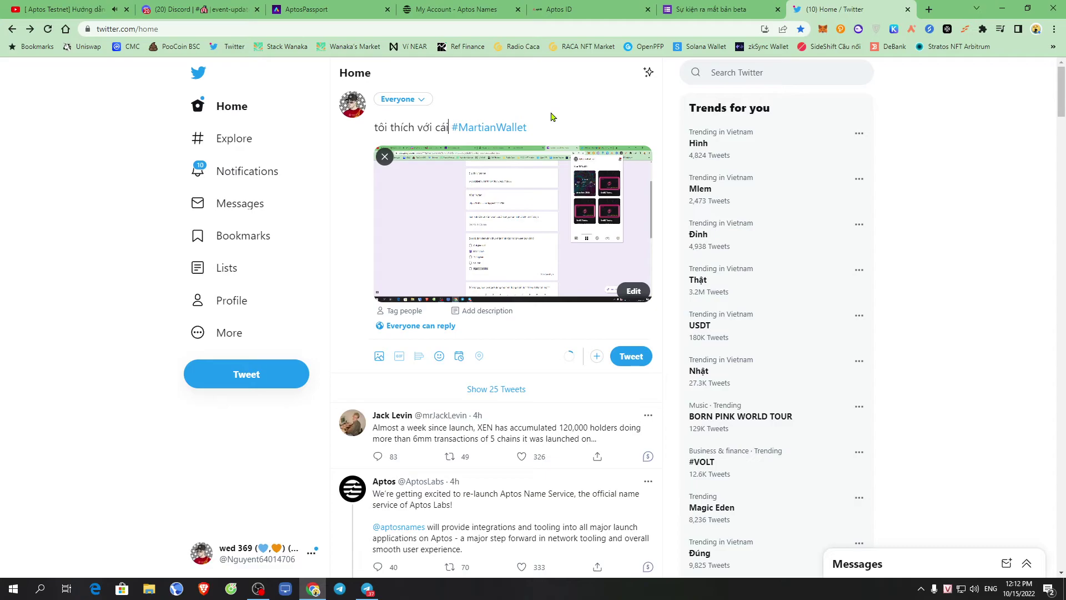
text( giao die)
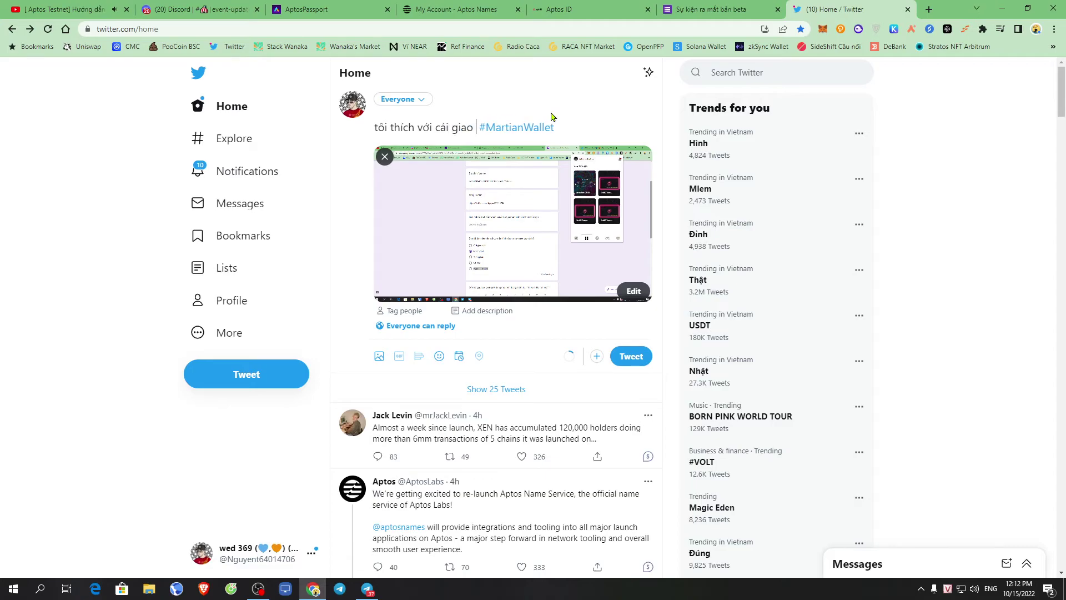
text(ện)
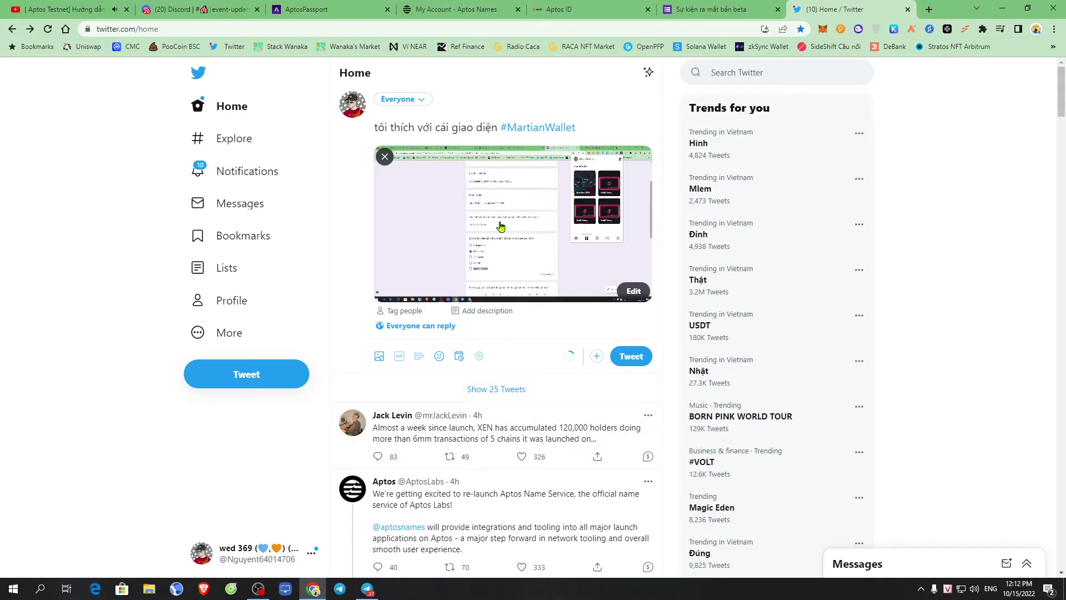
Check the form's empty quote tweet link answer, return to Twitter and discard the draft tweet's screenshot and text
click(717, 10)
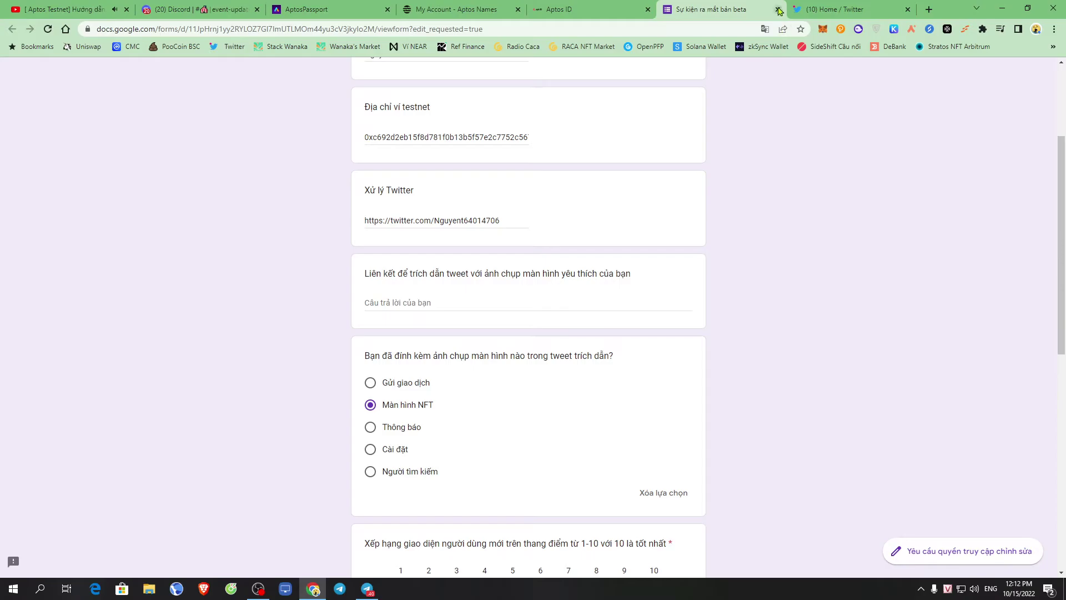
click(422, 301)
right_click(417, 302)
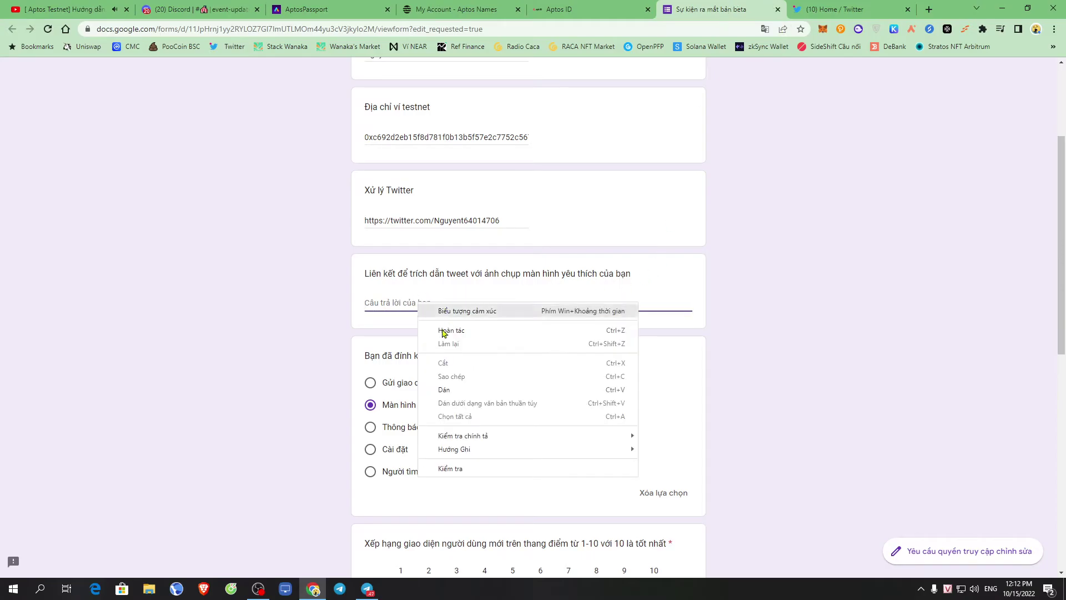
click(816, 4)
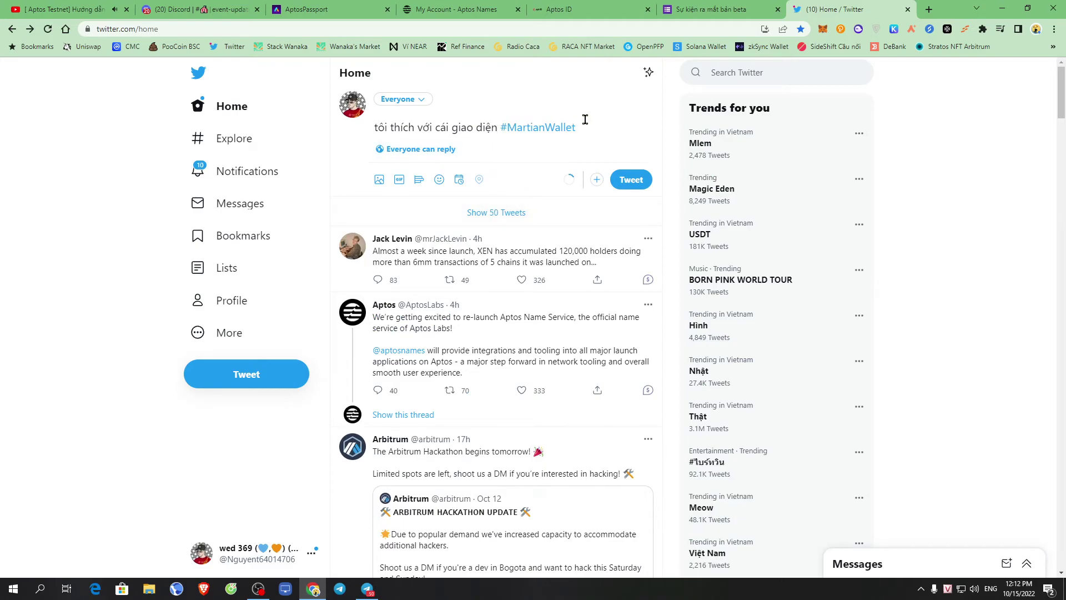
drag(584, 119, 356, 123)
key(ctrl+x)
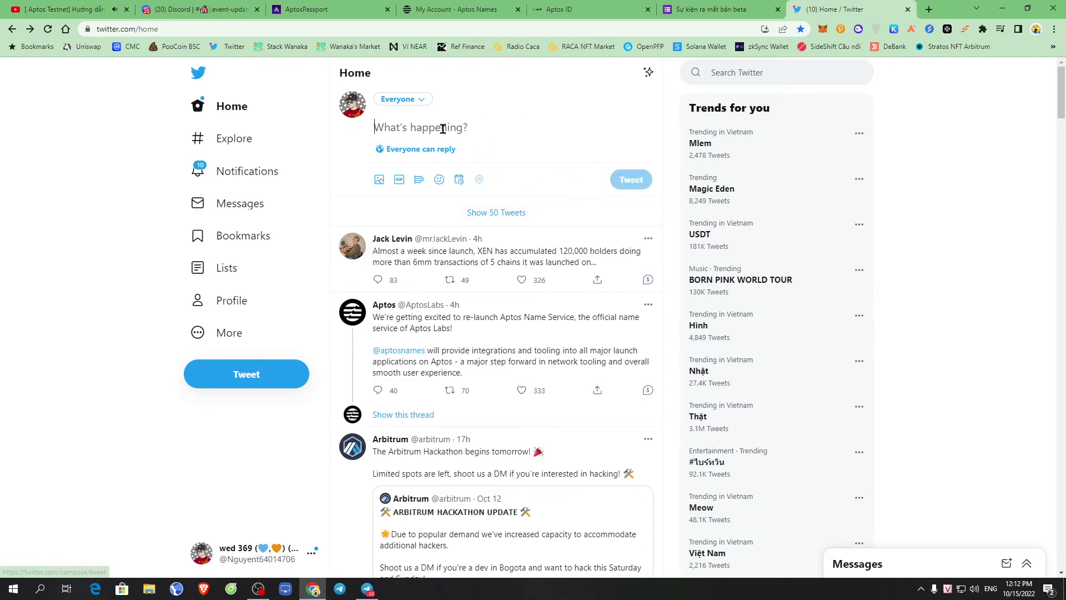
Copy the link of the AptosLabs tweet about Aptos Name Service and paste it as the form's quote tweet link answer
scroll(471, 260, down, 2)
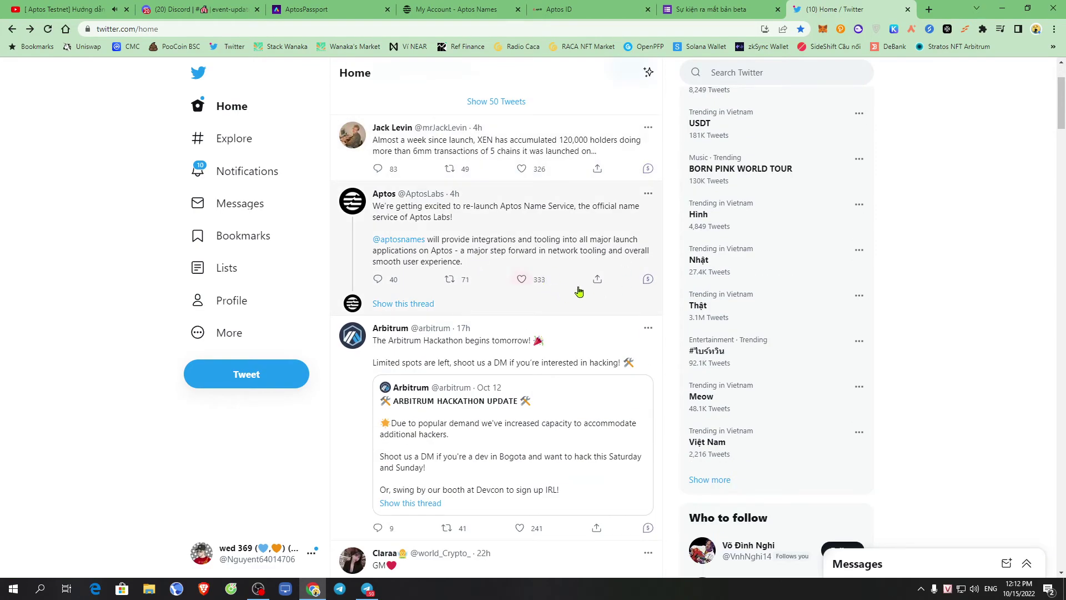
click(598, 279)
click(538, 287)
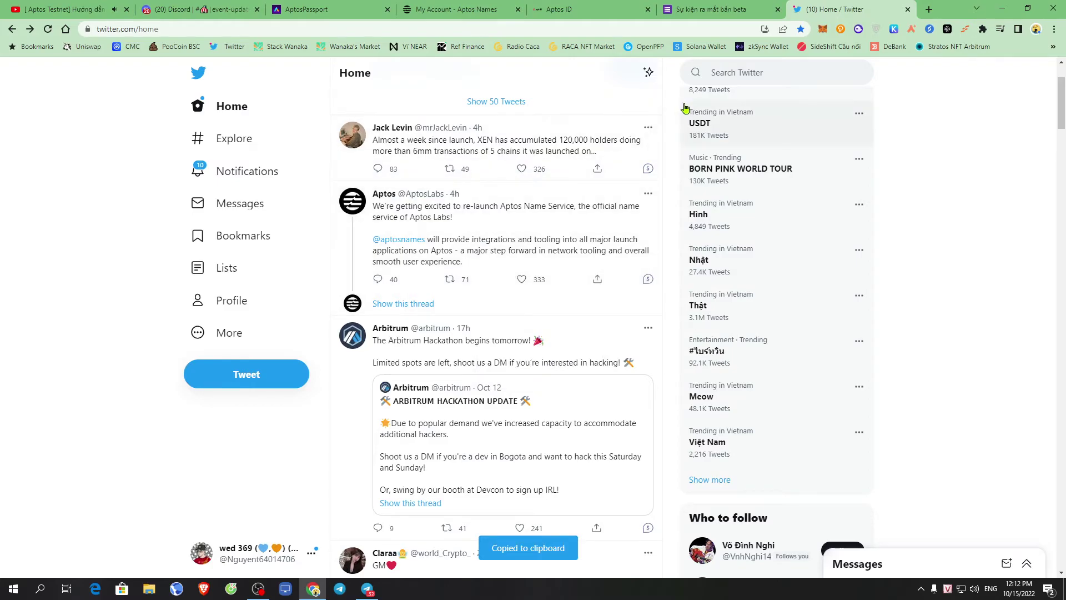
click(710, 9)
click(440, 301)
right_click(440, 301)
click(519, 398)
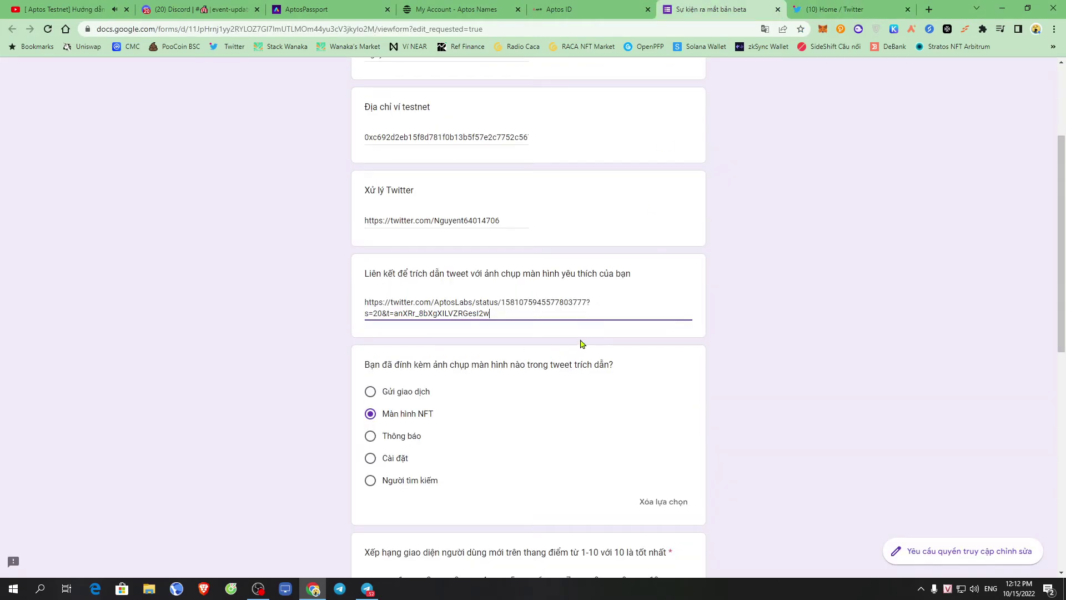
drag(488, 315, 343, 284)
click(751, 260)
Compare the form's screenshot options with the Martian wallet's activity screen and glance at the Twitter feed
scroll(745, 272, down, 1)
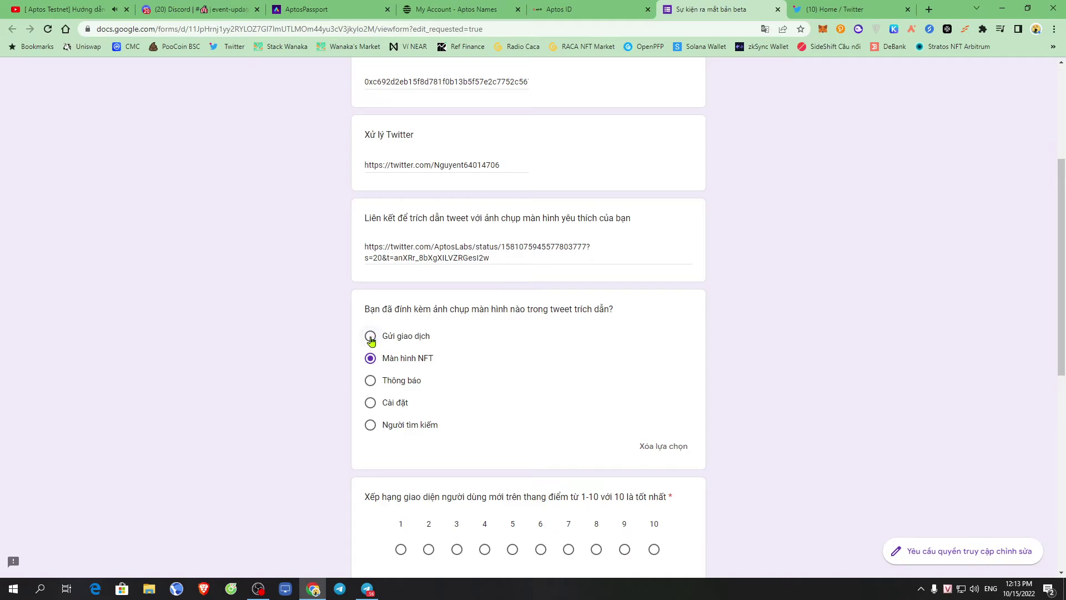
click(951, 34)
click(855, 356)
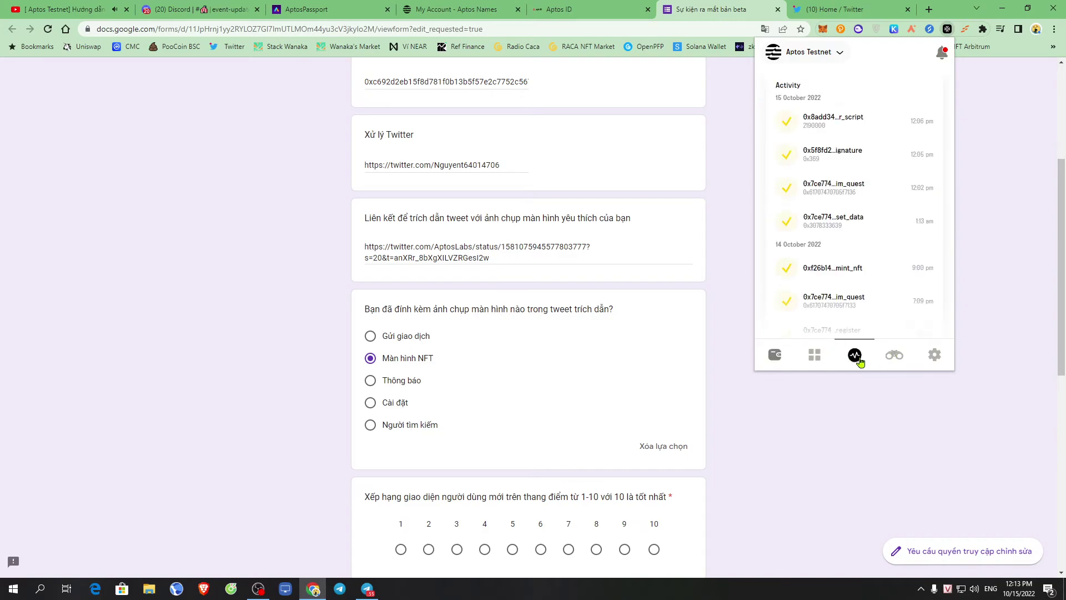
click(844, 438)
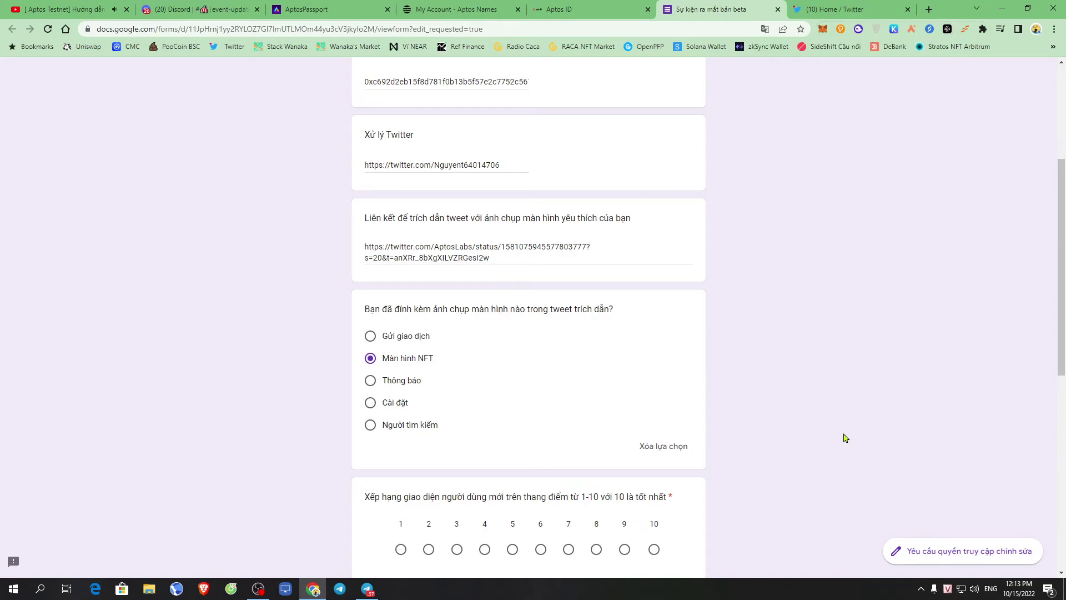
click(982, 29)
click(983, 29)
click(818, 10)
click(731, 8)
Rate the new user interface 9 on the form's 1–10 scale
scroll(745, 369, down, 4)
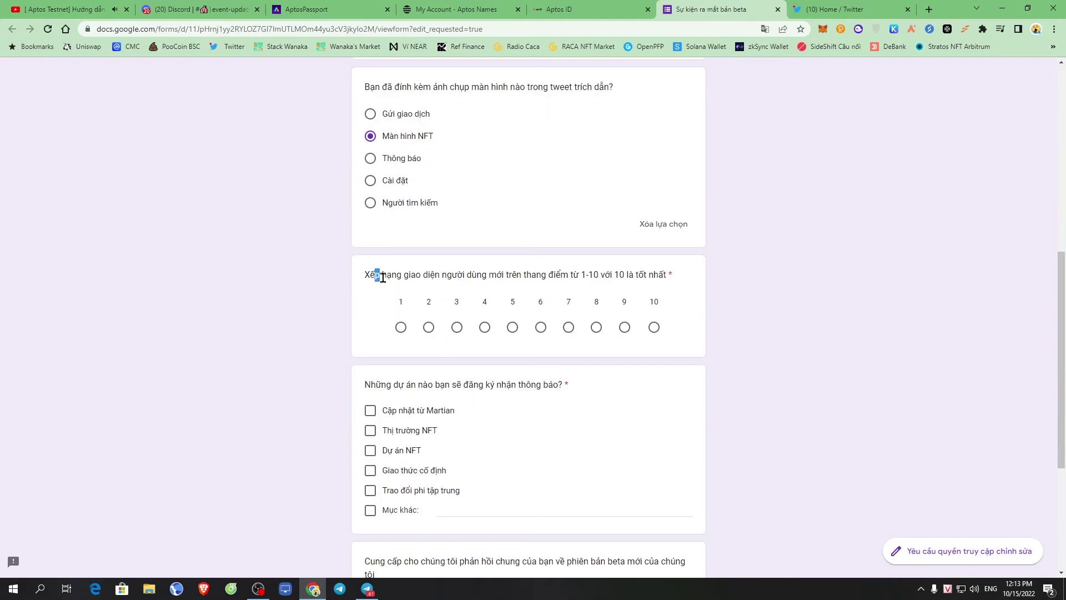
drag(375, 275, 651, 277)
click(759, 273)
click(625, 330)
click(483, 329)
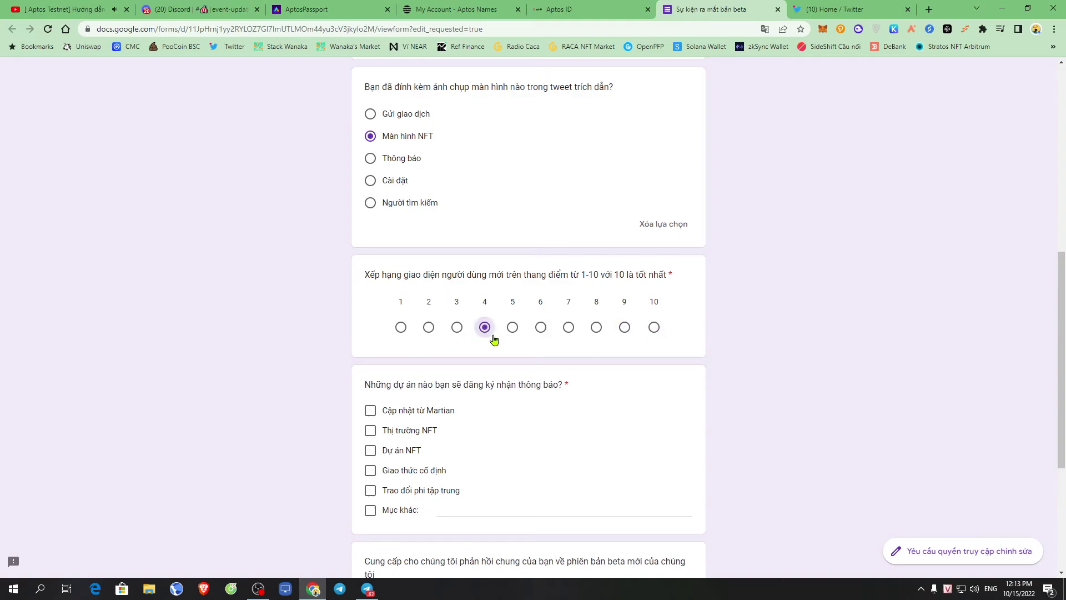
click(398, 328)
click(655, 328)
click(602, 330)
click(623, 328)
Read the form's notification subscription question and check the Martian wallet's notifications screen
scroll(721, 355, down, 1)
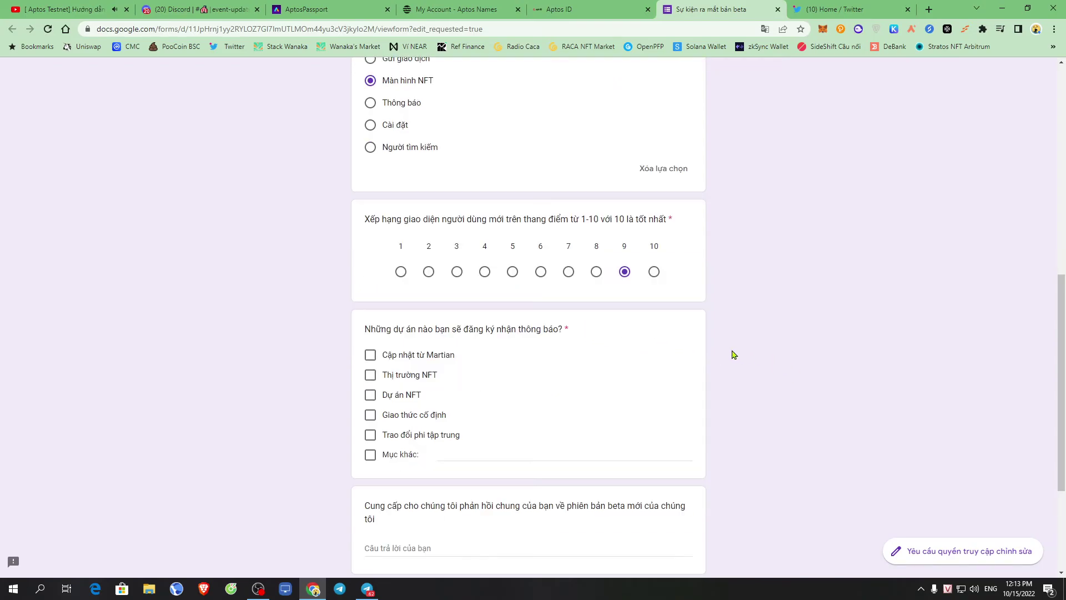
scroll(733, 354, down, 2)
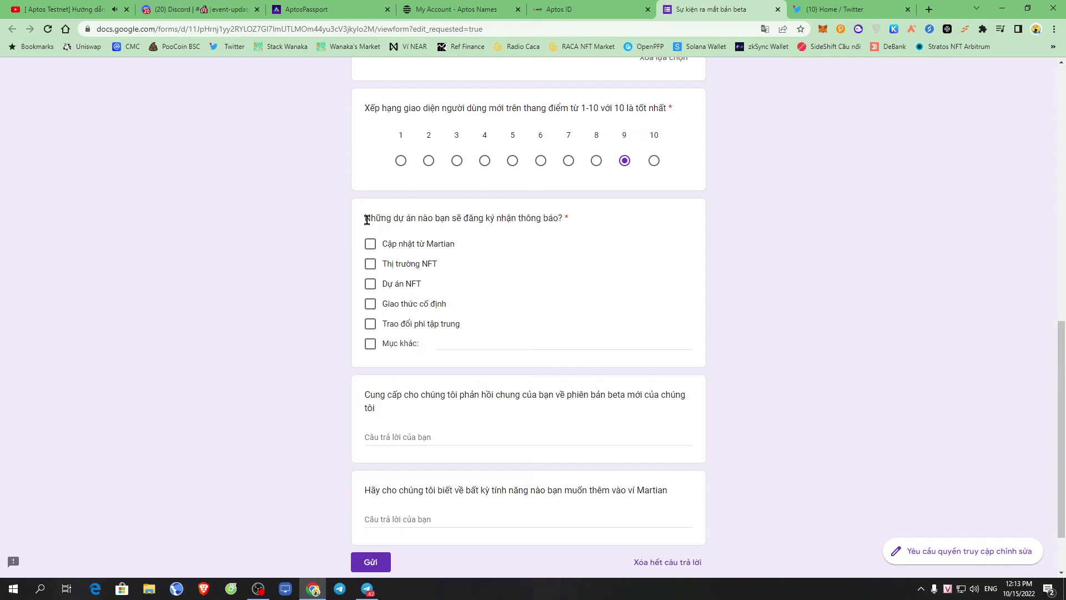
drag(367, 220, 581, 225)
click(743, 251)
click(947, 30)
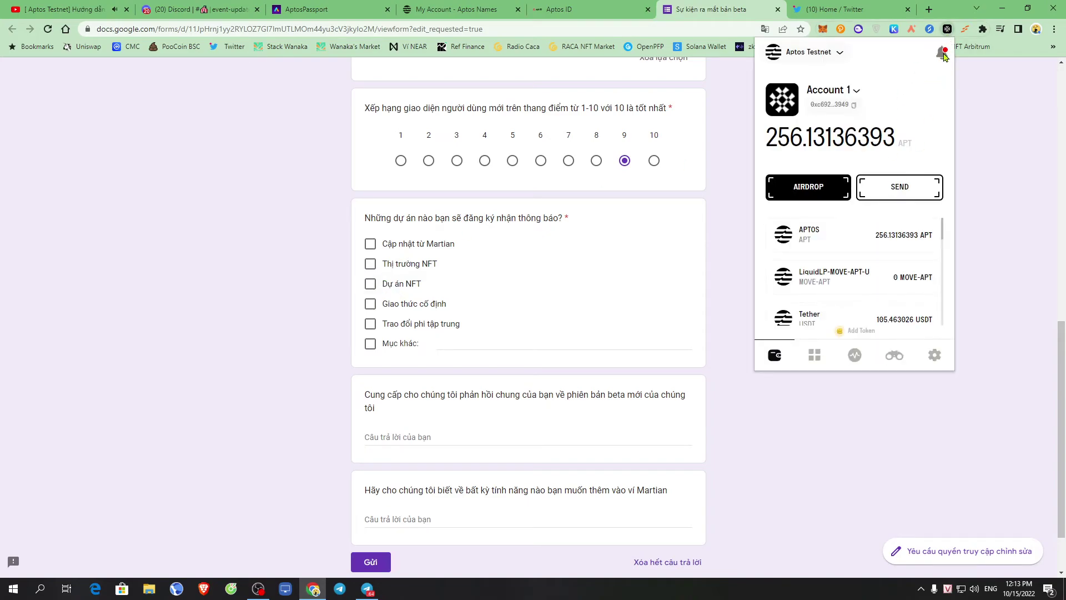
click(942, 54)
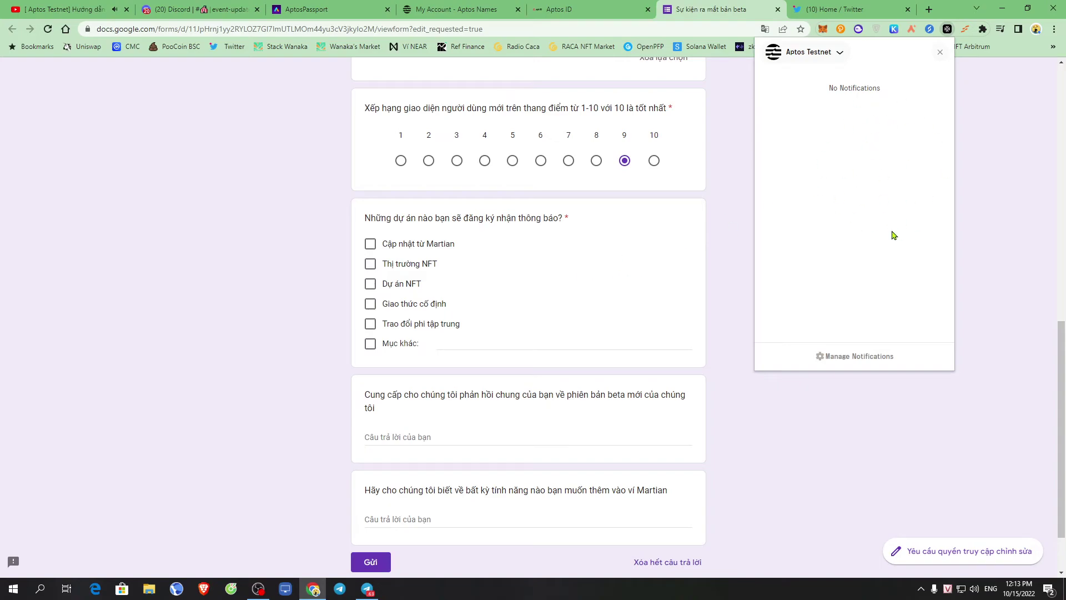
click(297, 340)
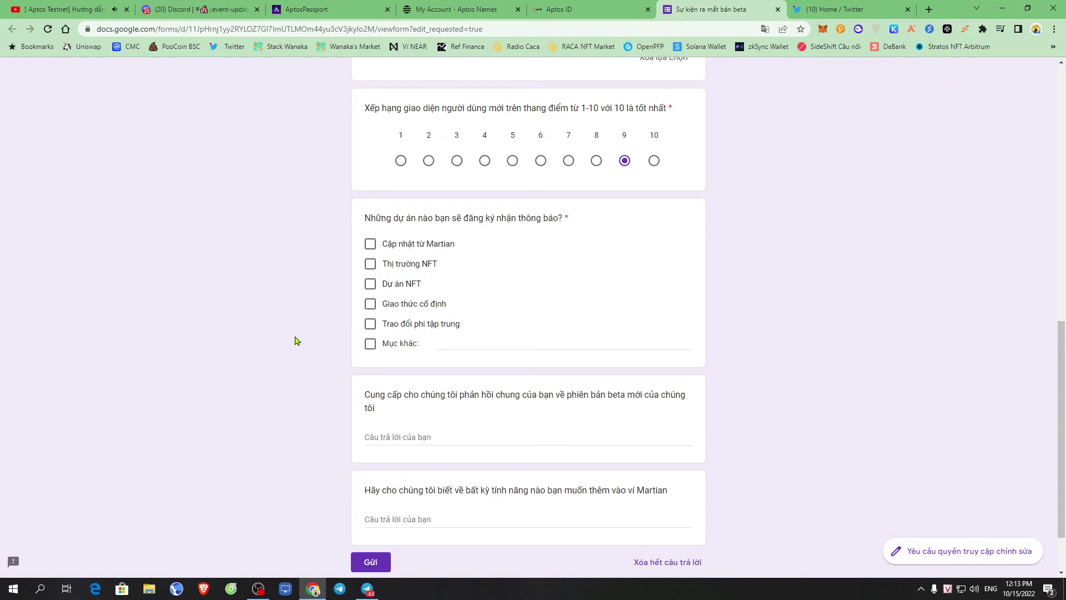
Select Martian updates, NFT marketplaces, NFT projects, decentralised exchanges and, with the form shown in its original English, Staking protocols for notifications
click(370, 325)
click(371, 304)
click(371, 304)
click(370, 284)
click(372, 265)
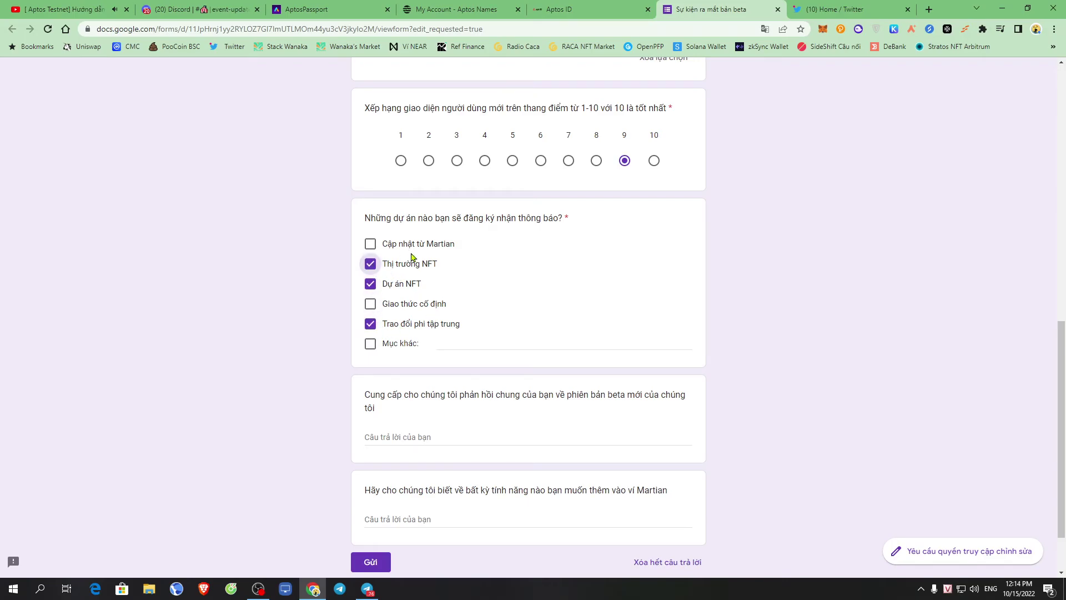
click(372, 246)
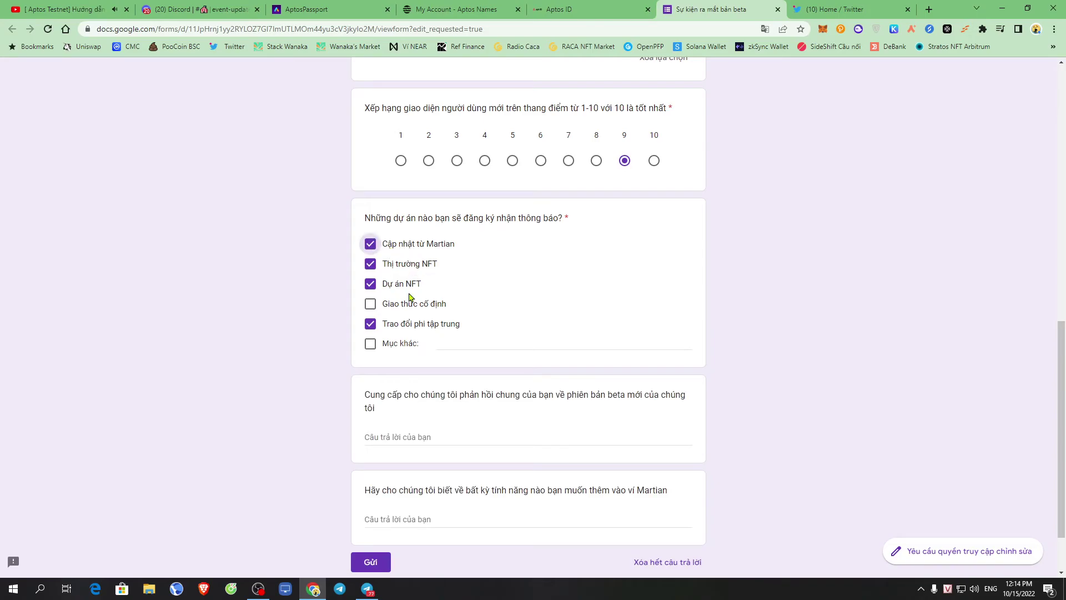
right_click(529, 276)
click(598, 404)
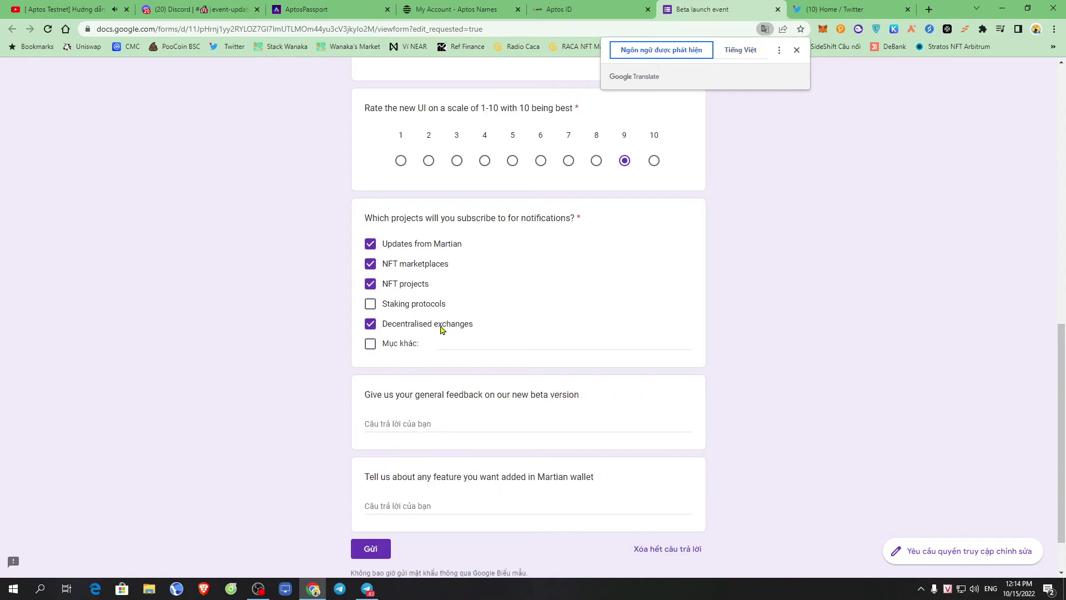
click(396, 308)
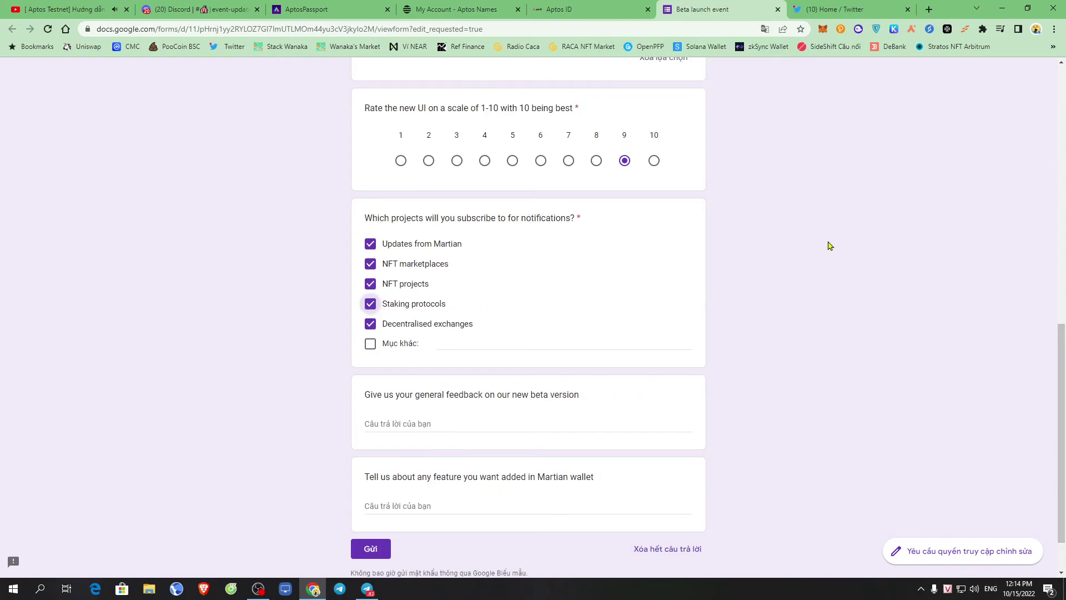
Translate the form back into Vietnamese, read the general beta feedback question and glance at the Martian wallet
scroll(531, 381, down, 2)
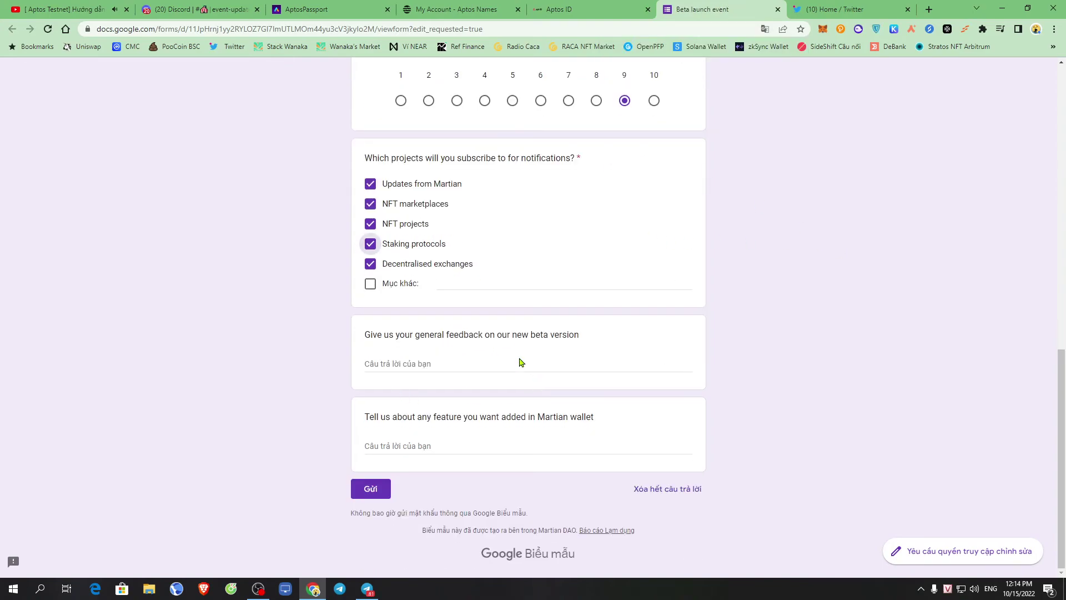
right_click(698, 285)
click(775, 415)
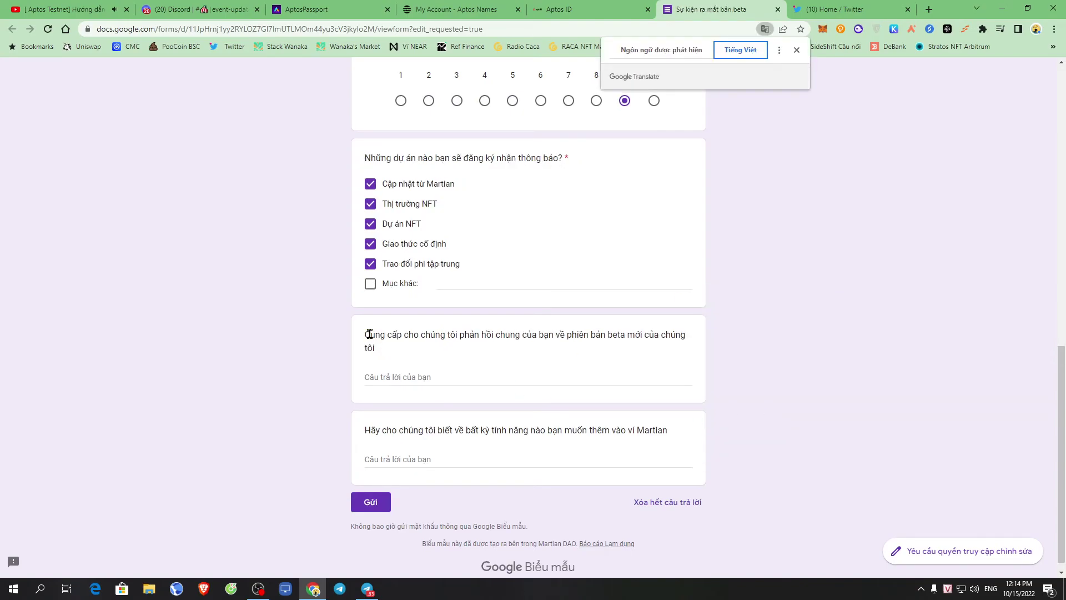
drag(366, 334, 602, 352)
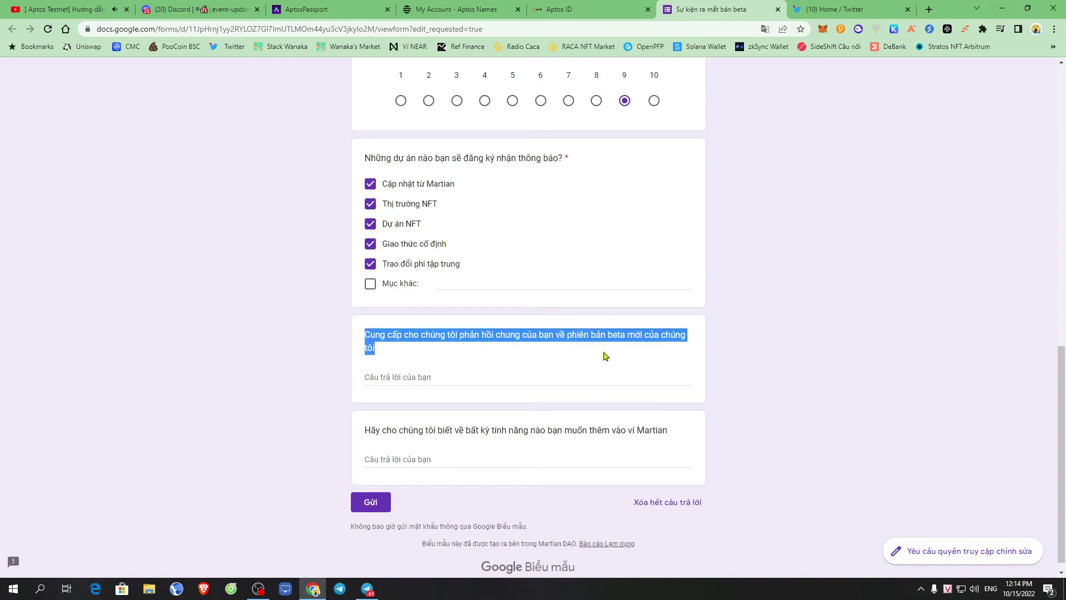
click(623, 363)
drag(401, 336, 521, 335)
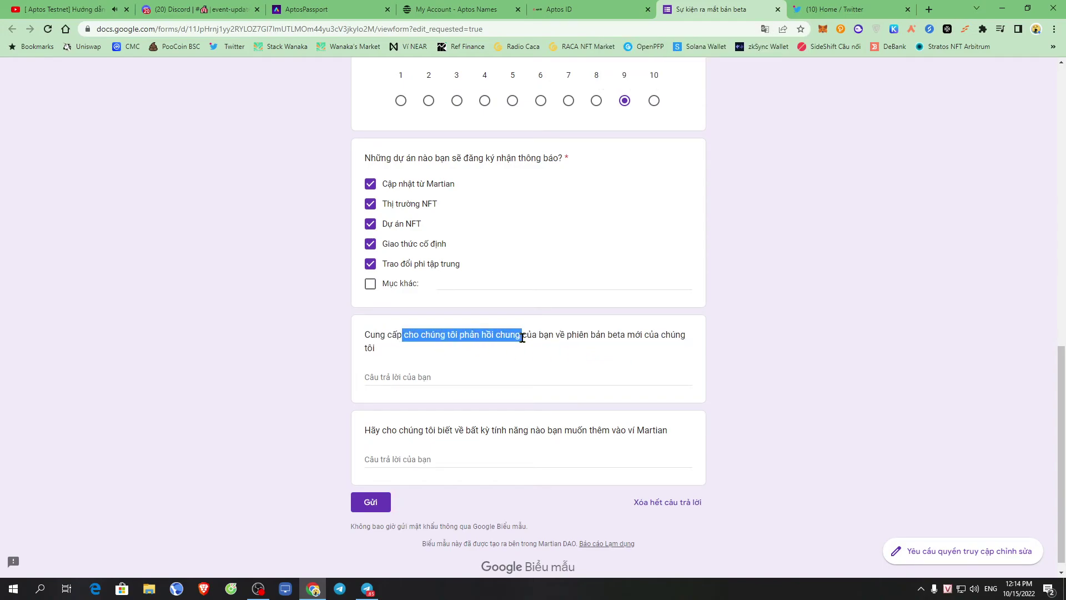
click(861, 288)
click(948, 29)
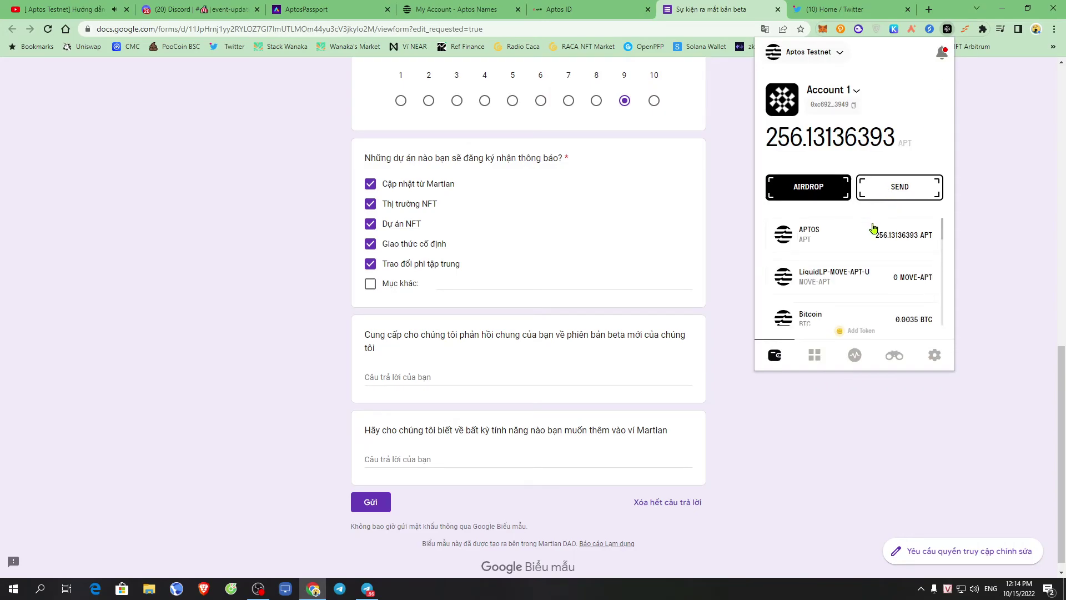
click(756, 436)
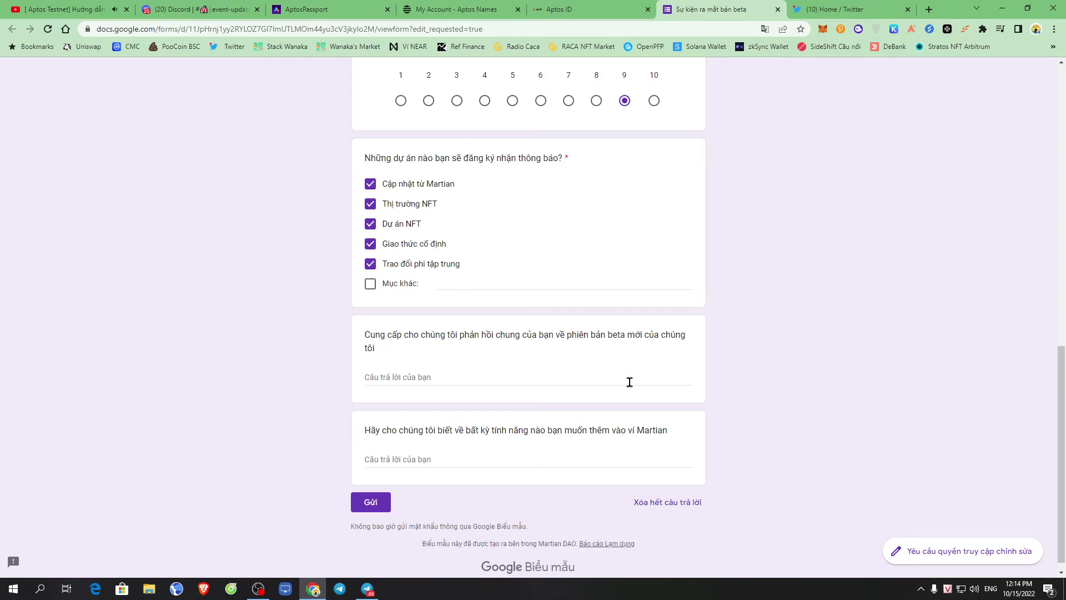
Enter "UI là cái mà bạn nhìn thấy" as the general feedback answer and select the whole text
click(430, 381)
text(UI là cái mà bạn nhìn thấy)
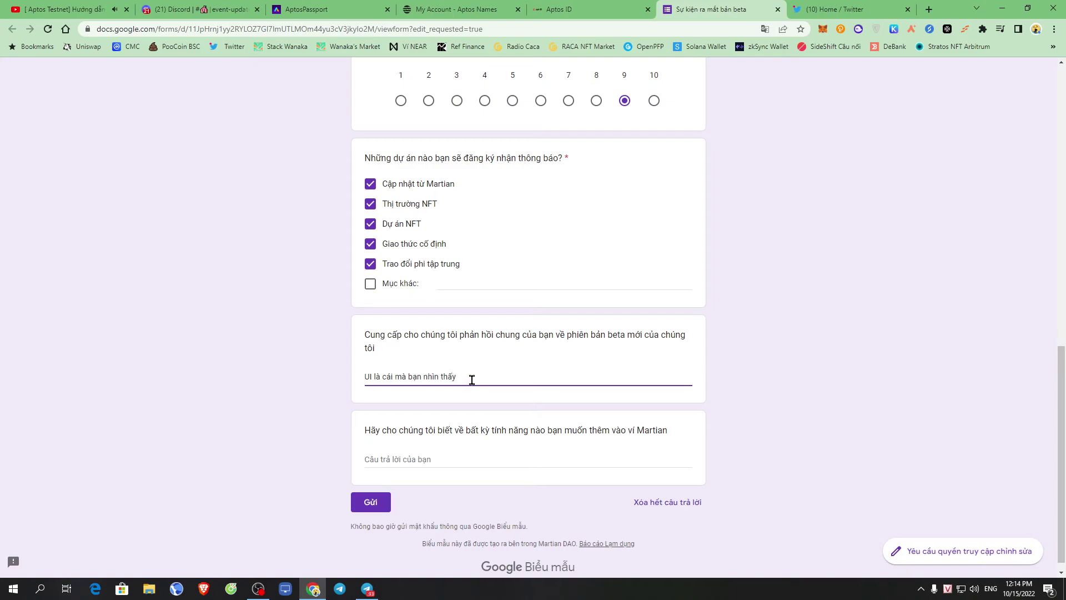
drag(457, 377, 365, 377)
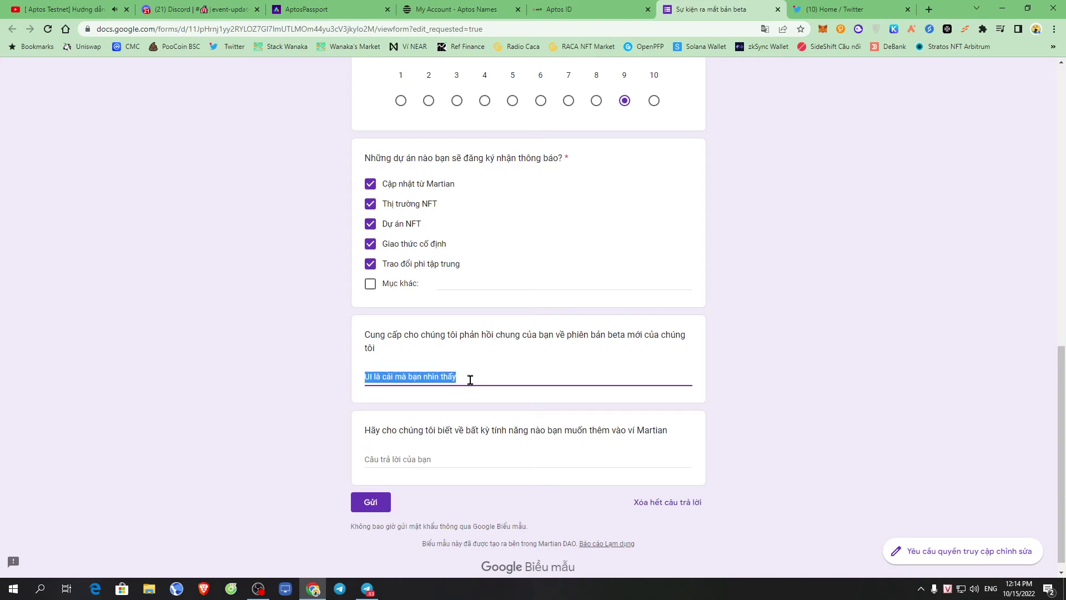
click(474, 377)
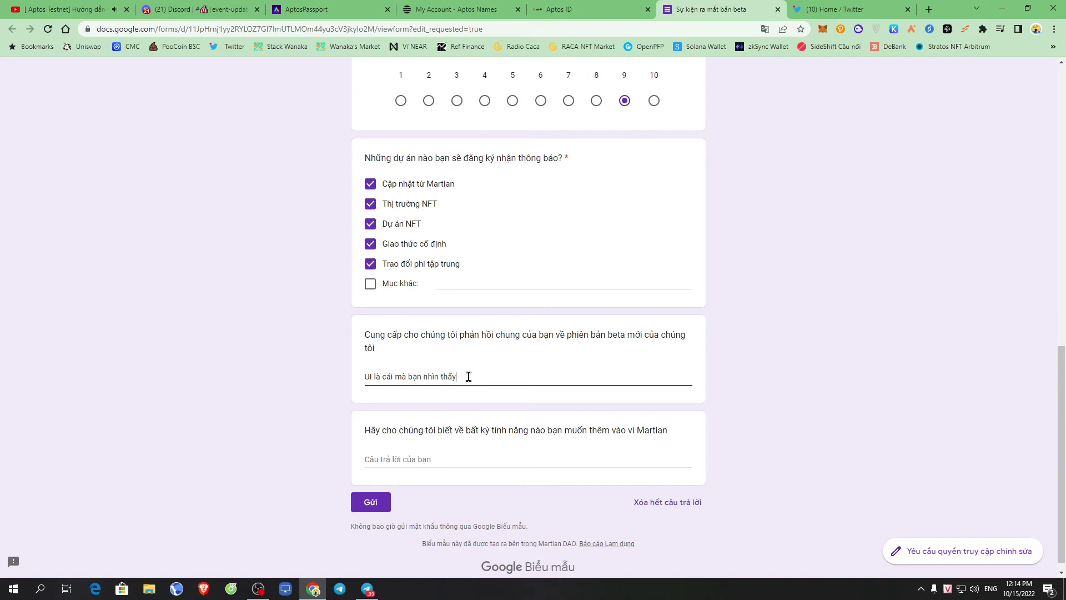
key(ctrl+a)
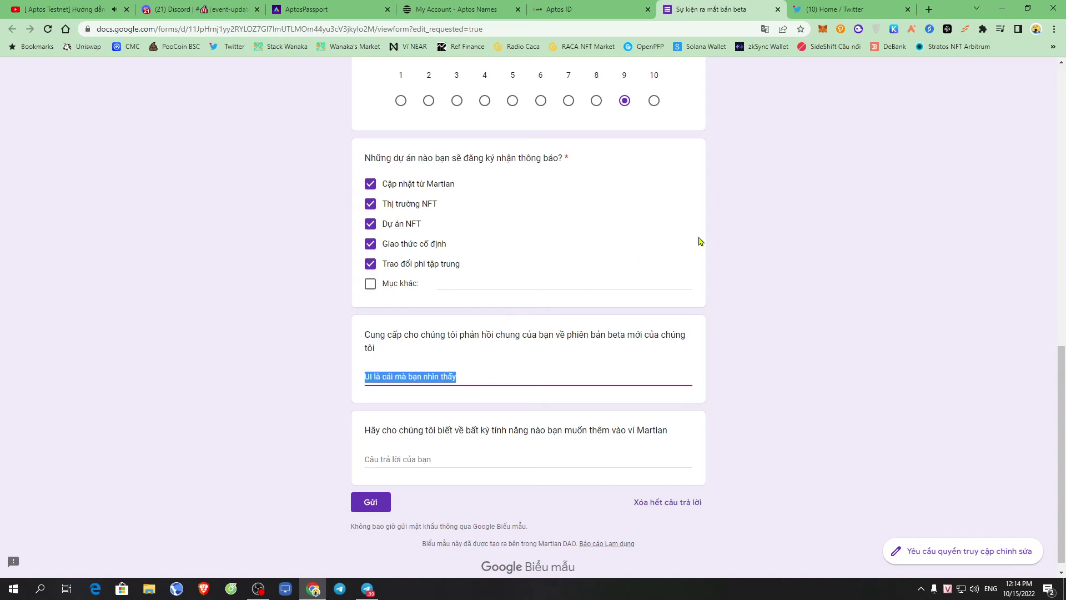
Look through the Martian wallet's NFT, activity, app browsing and settings screens, ending on the token balance screen
click(947, 32)
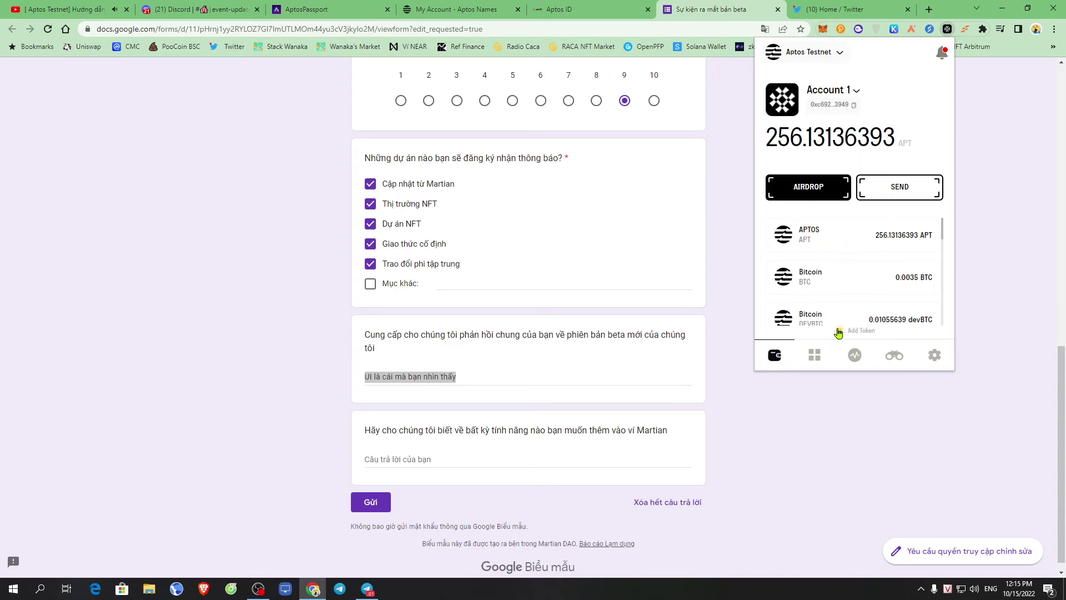
click(815, 358)
click(854, 355)
click(893, 356)
click(934, 355)
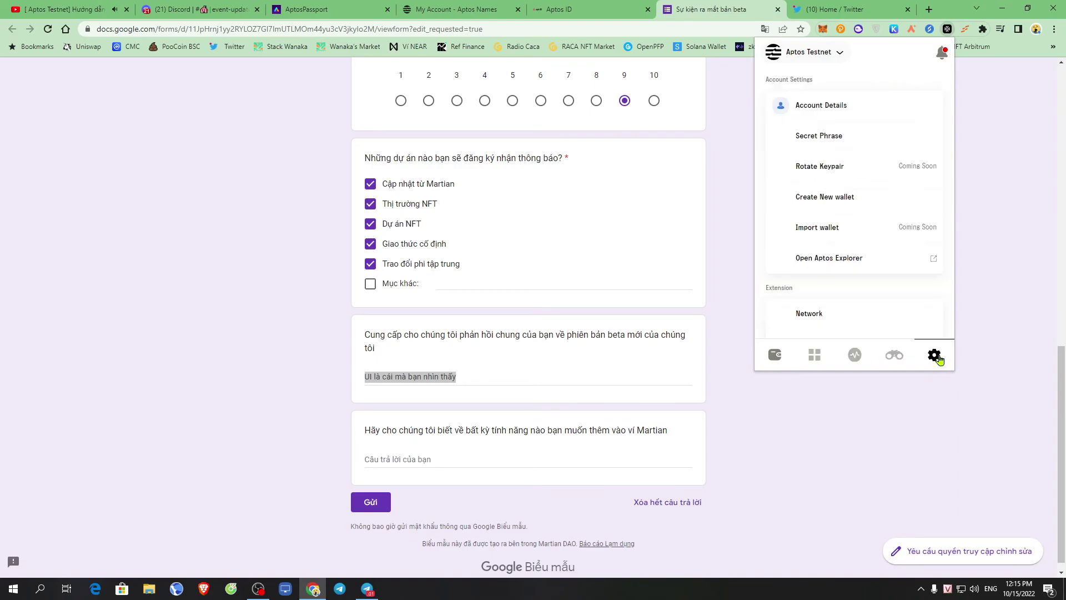
click(894, 358)
click(814, 357)
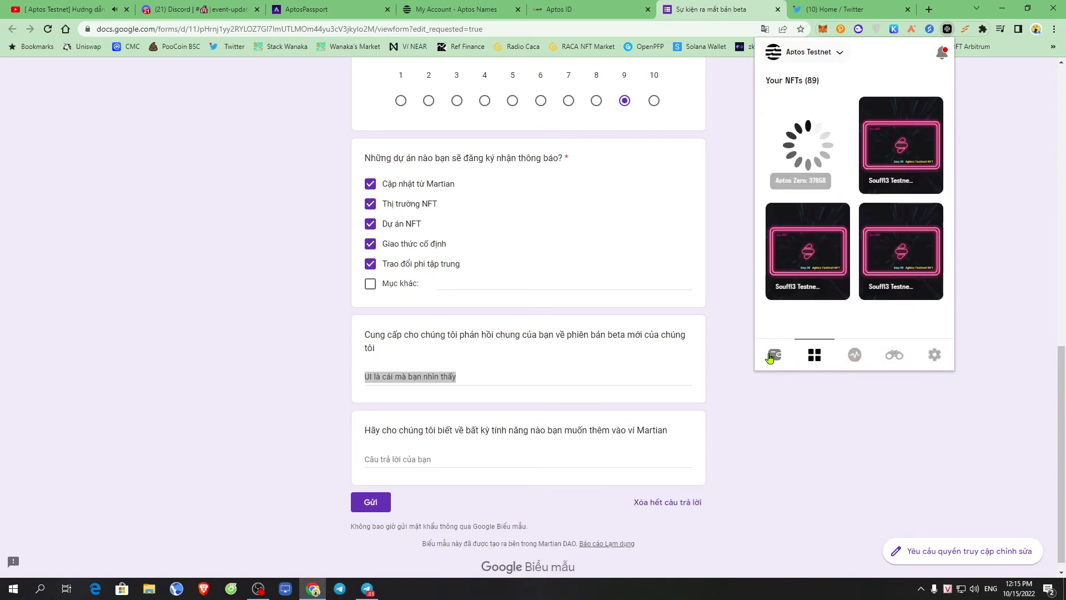
click(772, 357)
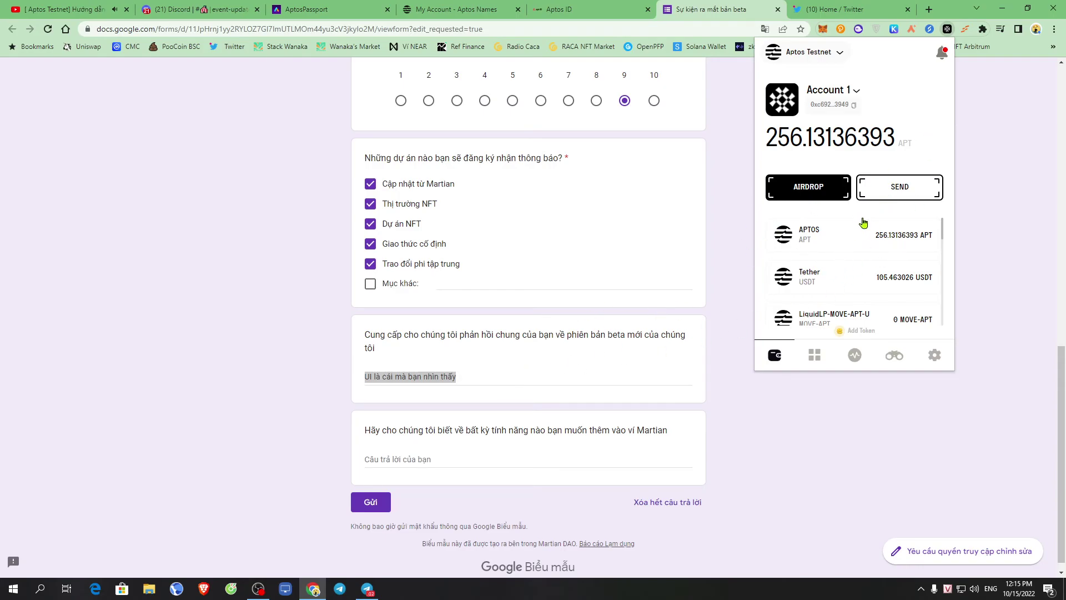
Replace the general feedback answer with "UX"
click(488, 375)
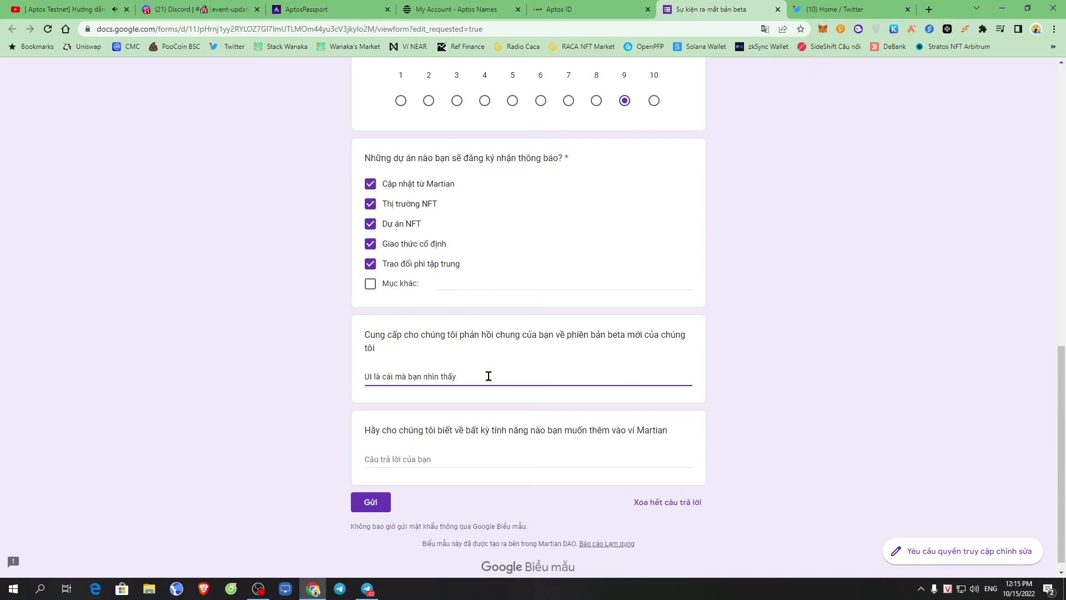
key(ctrl+a)
mouse_move(449, 377)
mouse_down()
mouse_move(347, 374)
mouse_move(468, 378)
mouse_up()
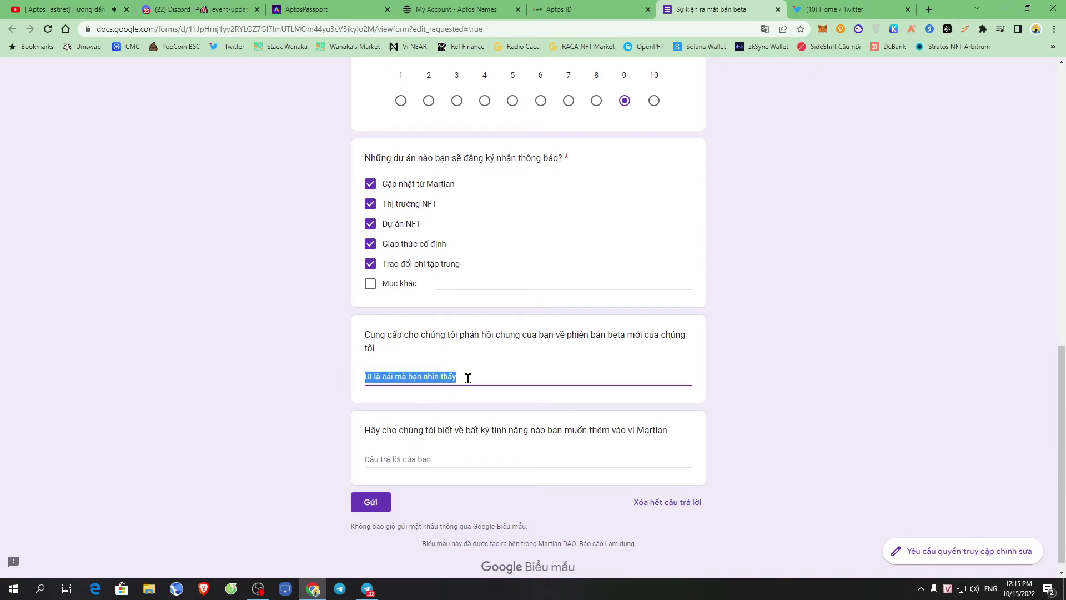
text(Ũ)
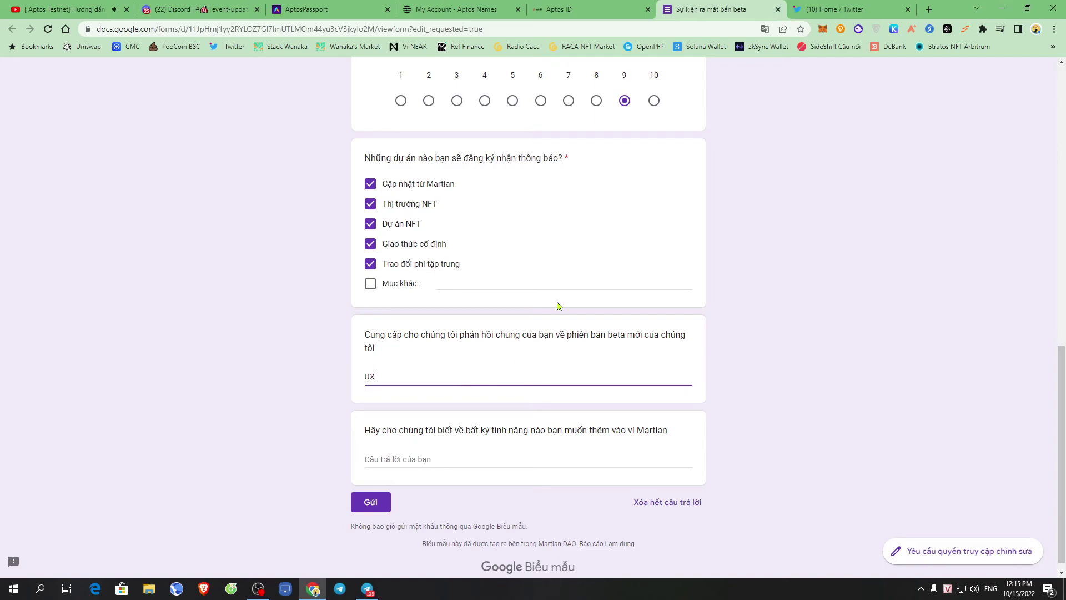
Glance at the Martian wallet and visit the open Aptos ID, Aptos Names and AptosPassport pages
click(947, 28)
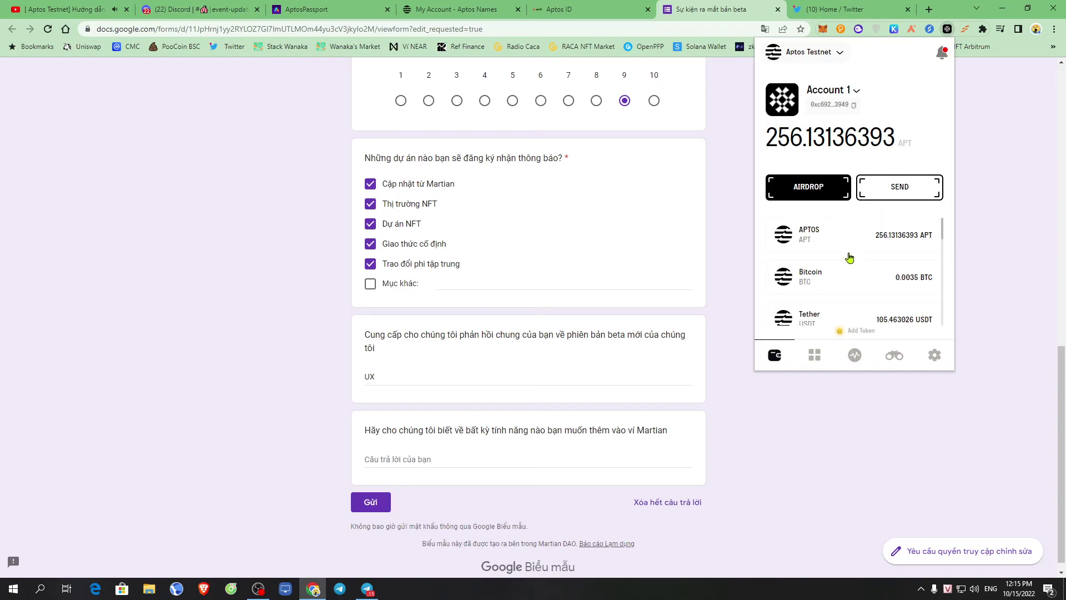
click(579, 6)
click(497, 7)
click(342, 7)
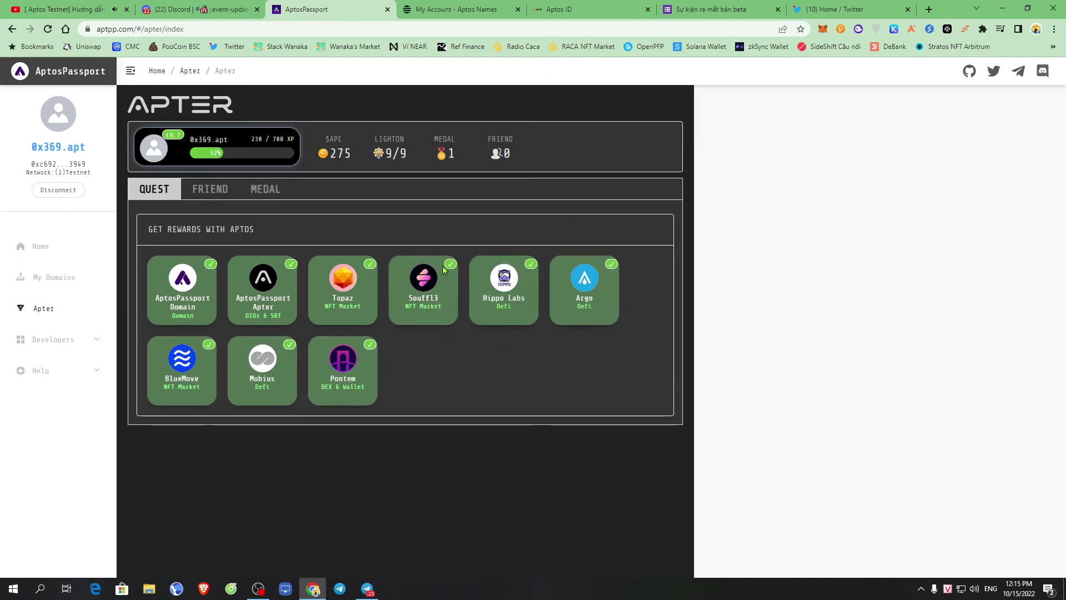
Return to the form, extend the general feedback answer to "UX là các bạn trải ví" and glance at the wallet
click(681, 12)
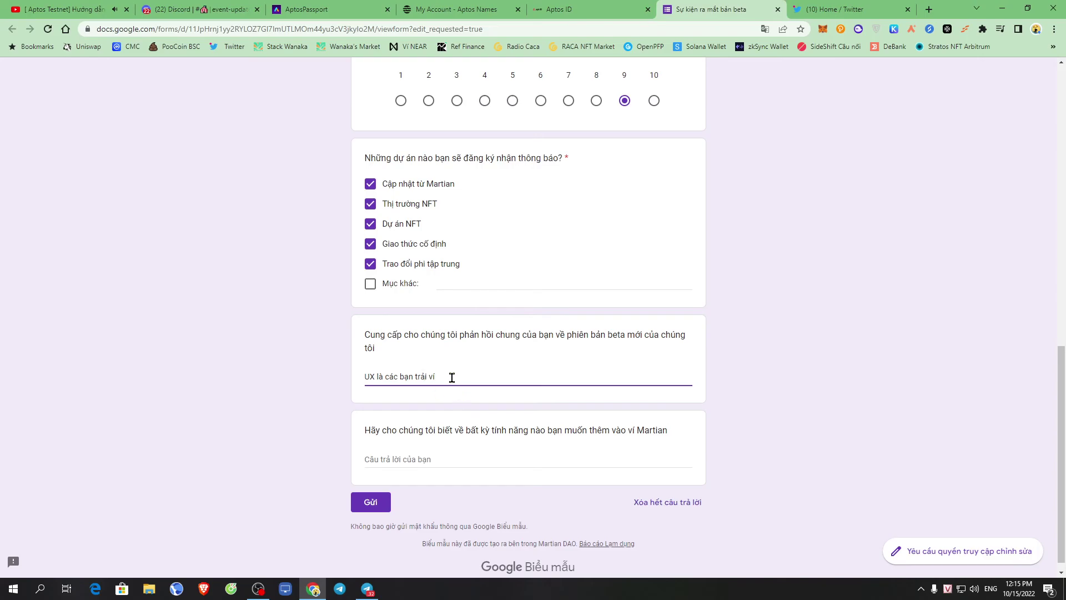
triple_click(466, 374)
click(538, 375)
triple_click(447, 380)
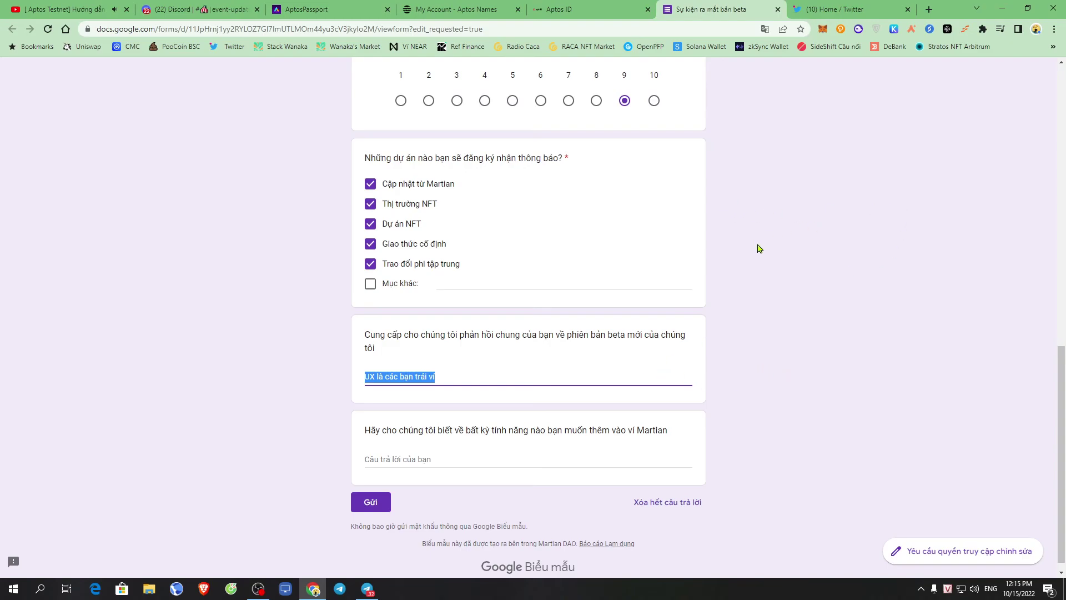
click(947, 28)
click(668, 325)
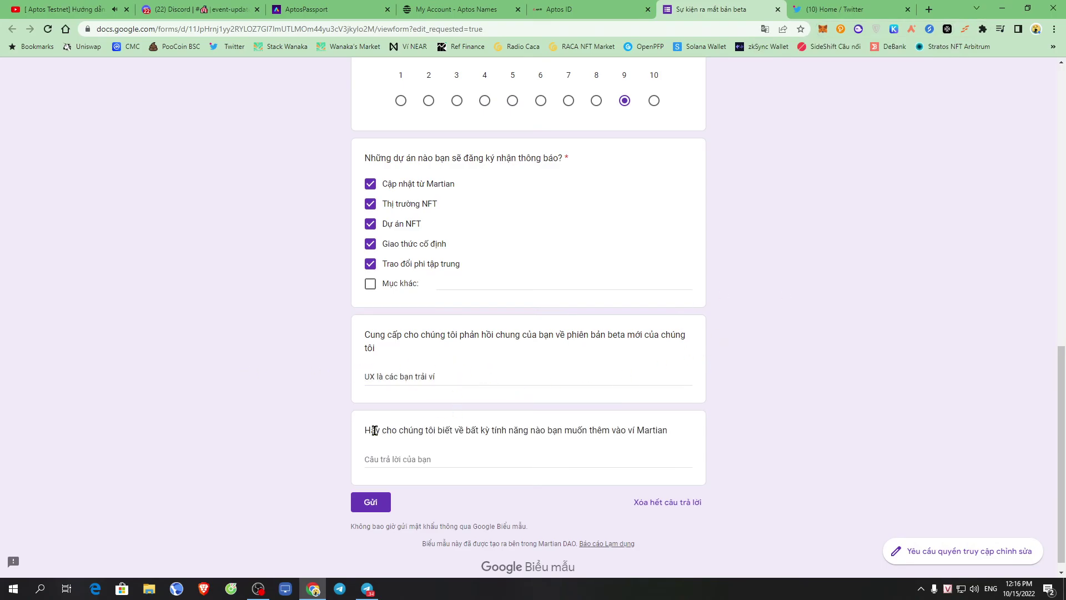
Read the question about desired Martian wallet features and review the wallet's NFT, activity, app browsing and settings screens
drag(364, 430, 672, 436)
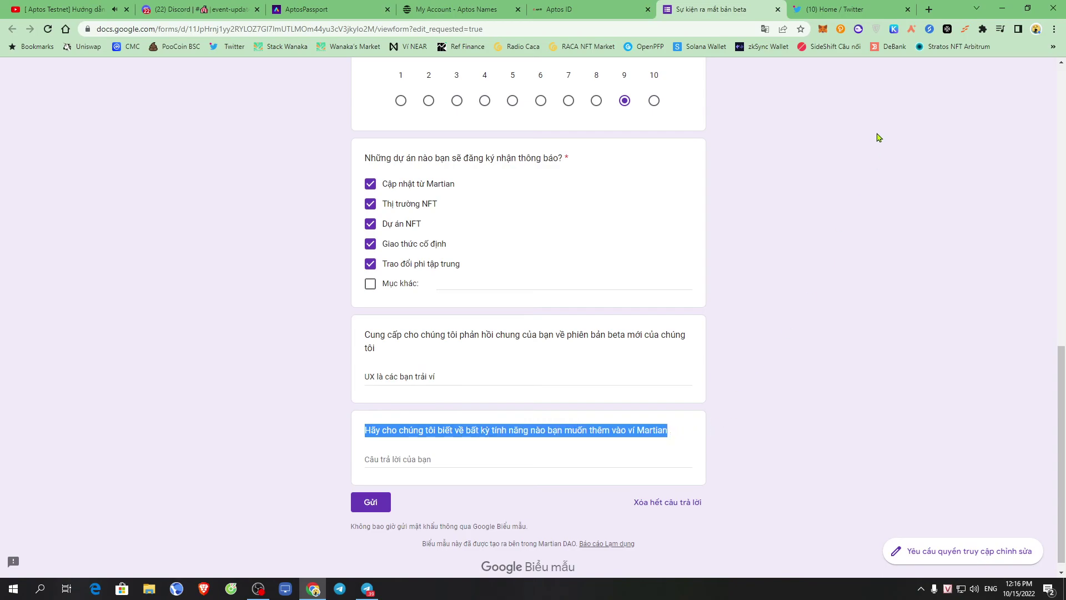
click(947, 29)
click(815, 355)
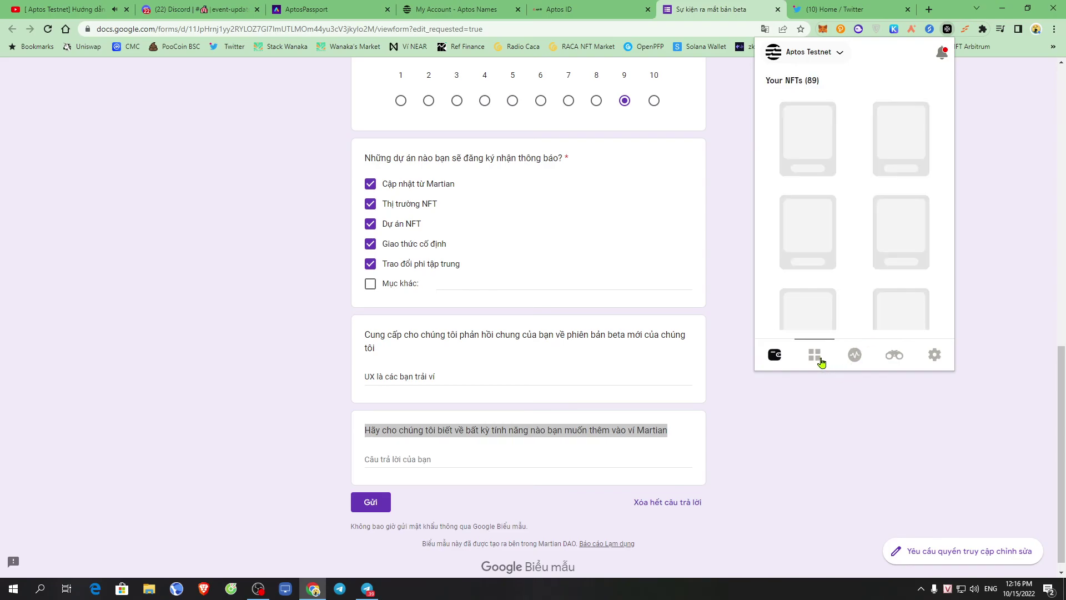
click(854, 356)
click(893, 355)
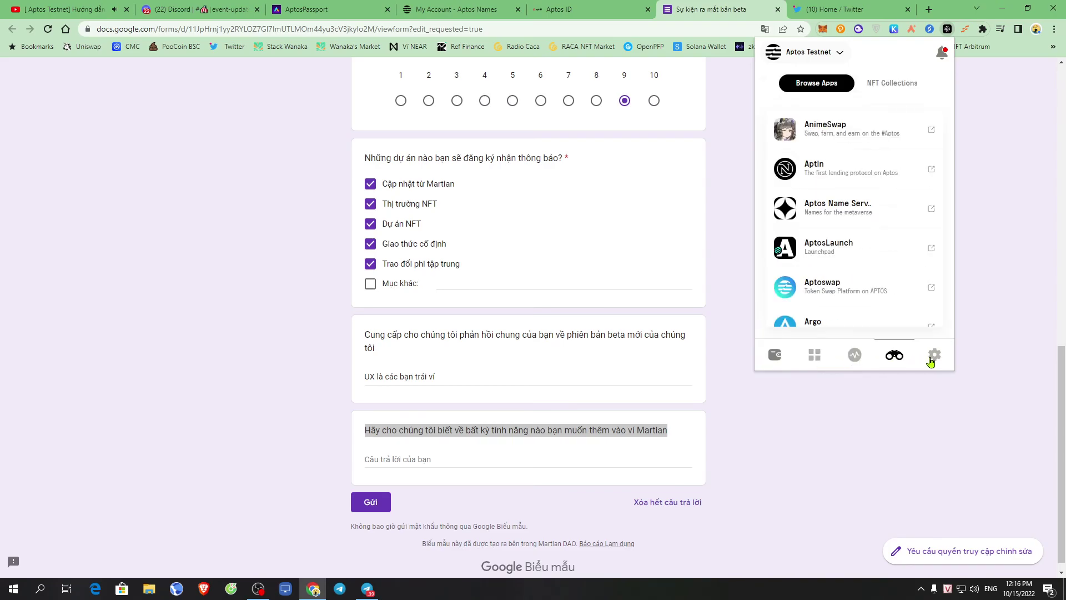
click(934, 355)
click(893, 354)
click(814, 355)
click(782, 422)
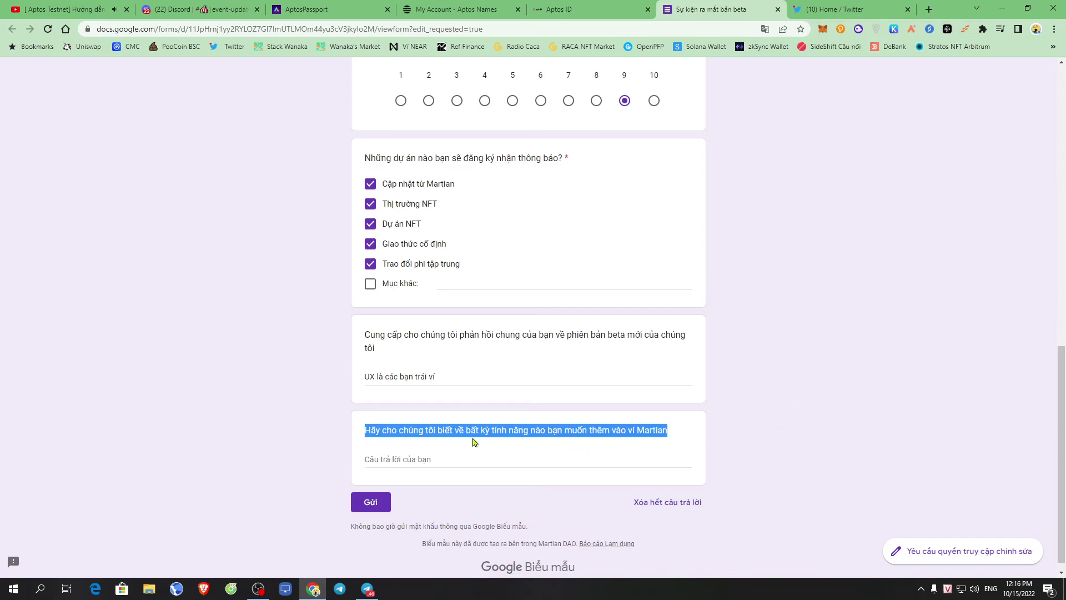
click(436, 459)
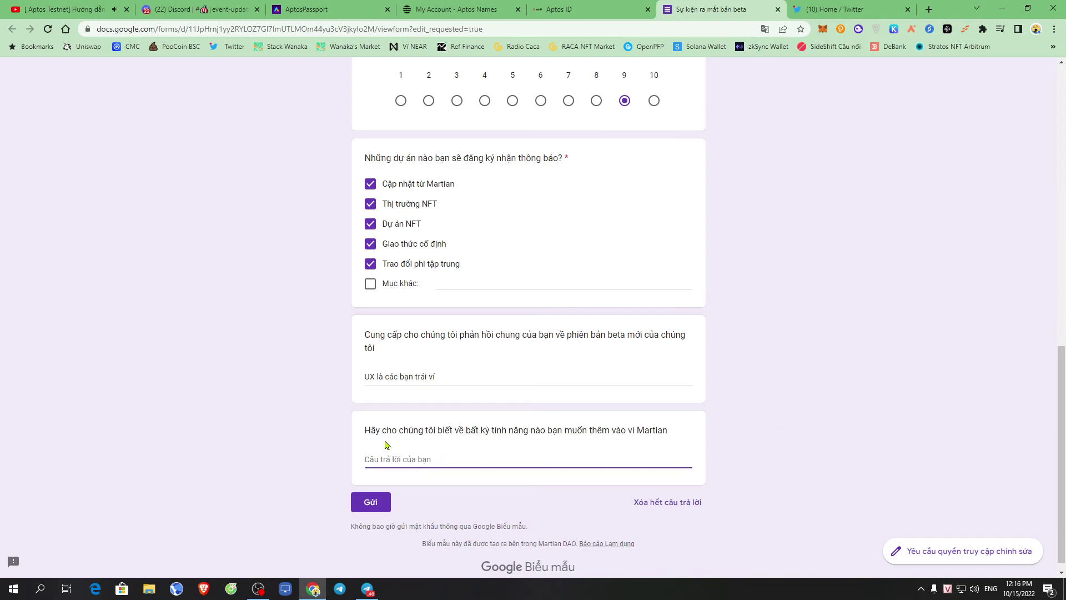
text(to)
key(ctrl+BackSpace)
key(ctrl+BackSpace)
text(N)
drag(462, 456, 206, 441)
key(BackSpace)
click(755, 351)
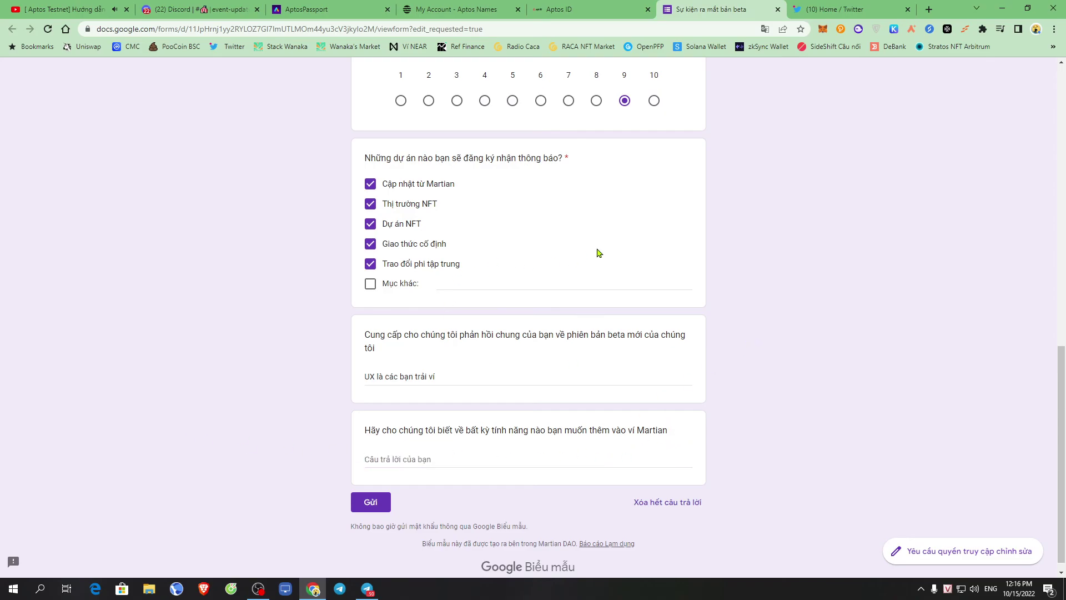
Review the form's answers from the last question back up to the beginning and glance at the Twitter home page
scroll(583, 241, up, 5)
scroll(516, 432, down, 5)
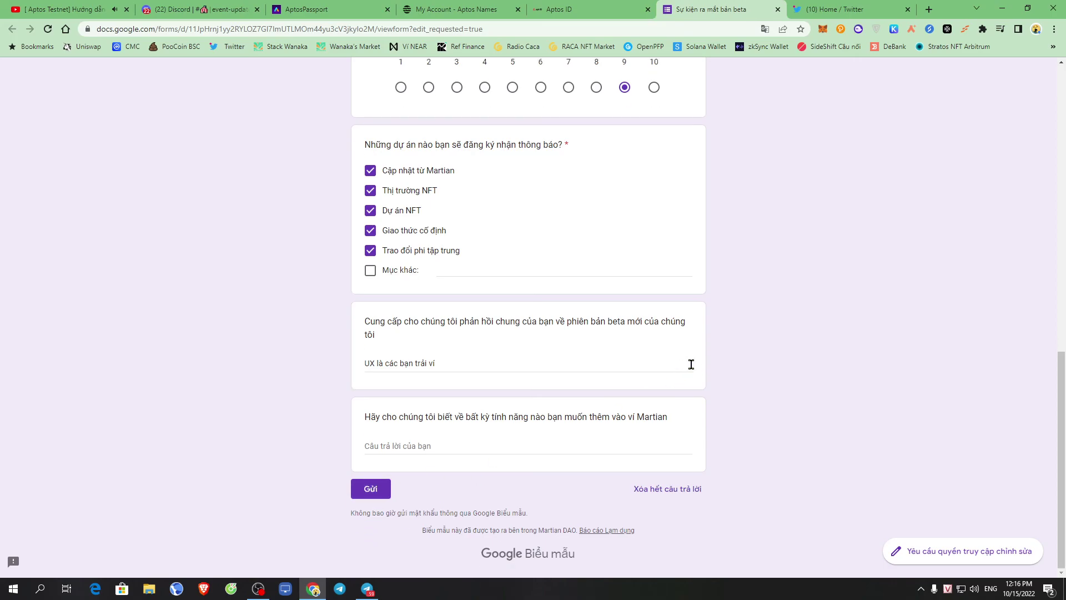
scroll(688, 367, up, 10)
scroll(652, 317, up, 3)
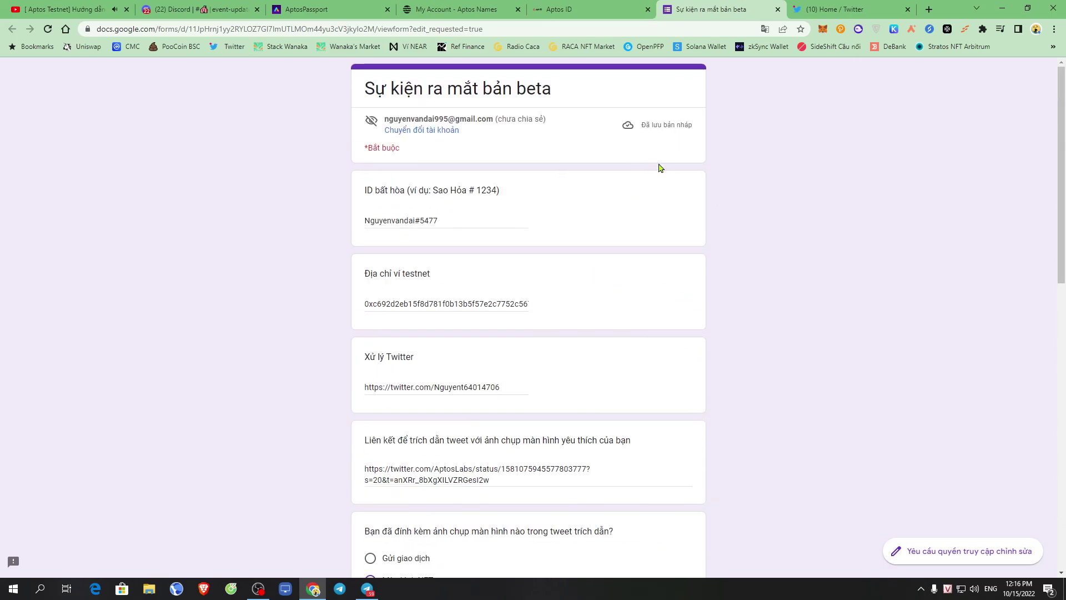
click(833, 9)
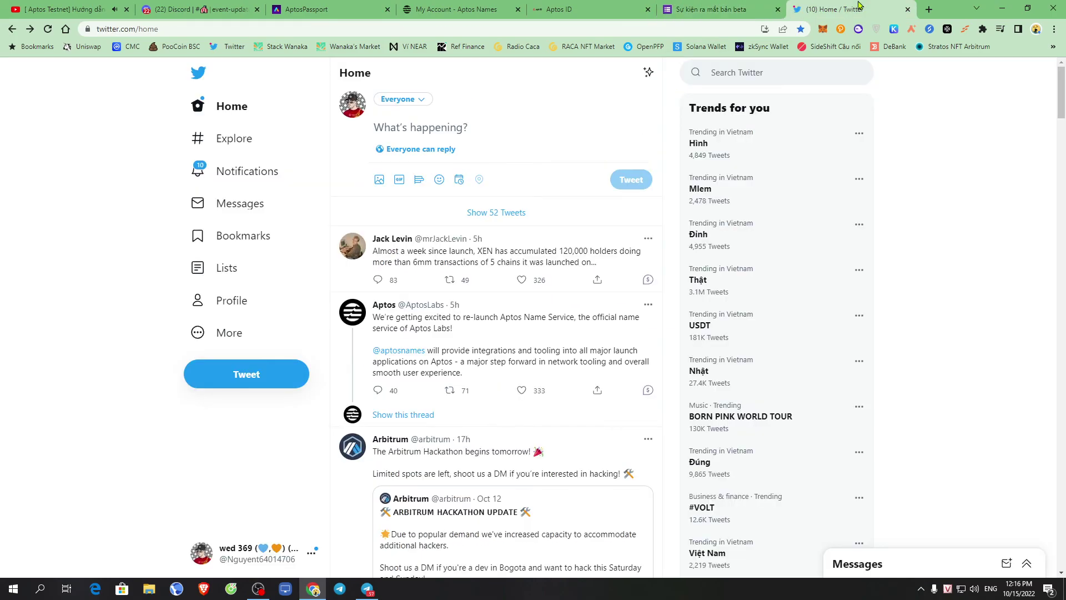
Switch to the Martian Aptos Wallet Discord server and post "gm" in the hi-gm channel
click(222, 9)
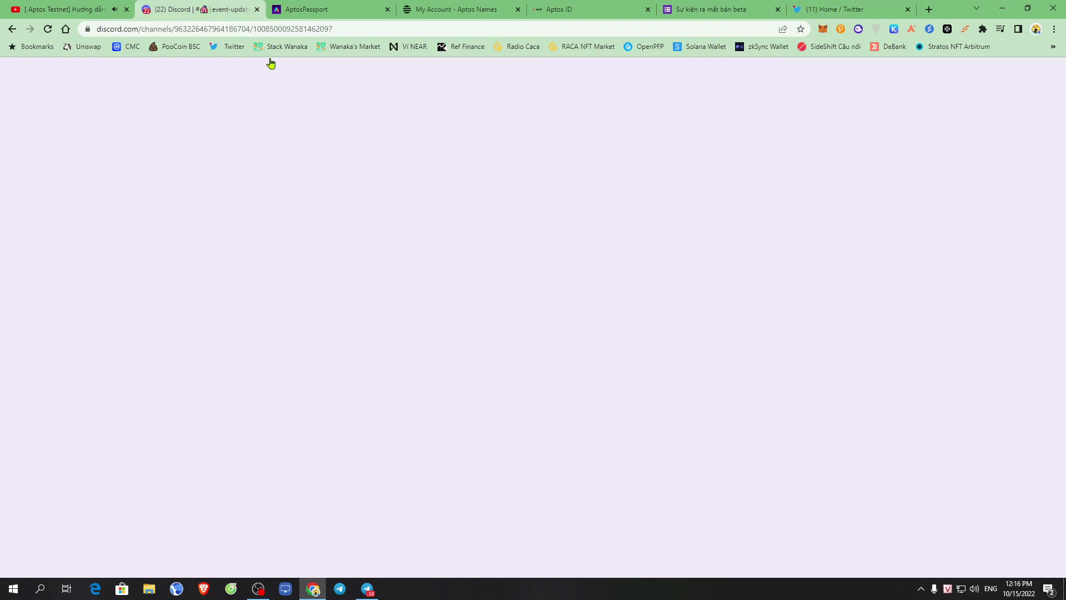
key(Escape)
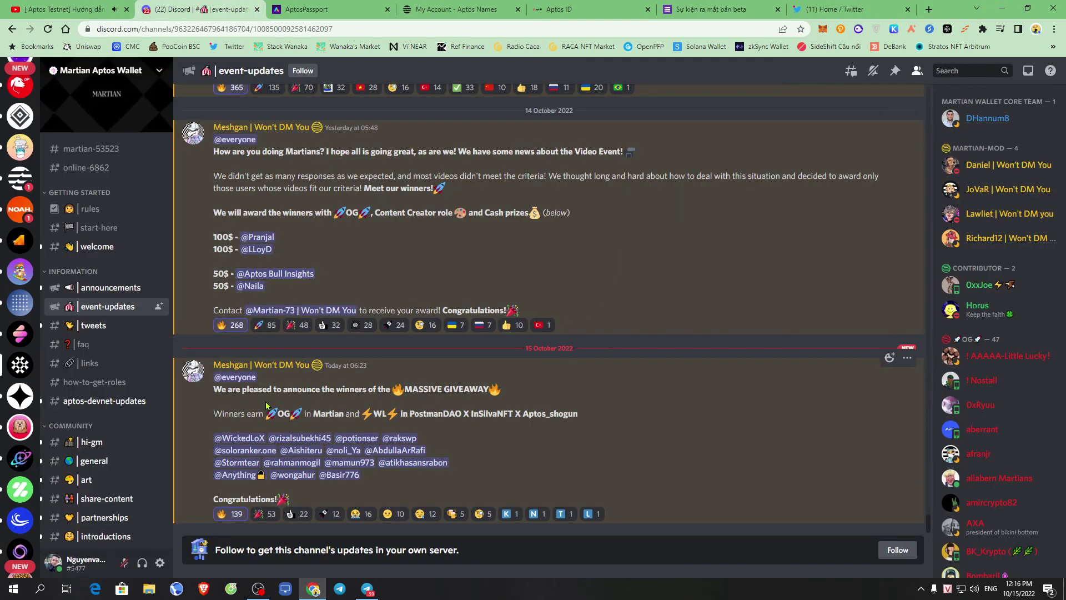
scroll(114, 369, down, 5)
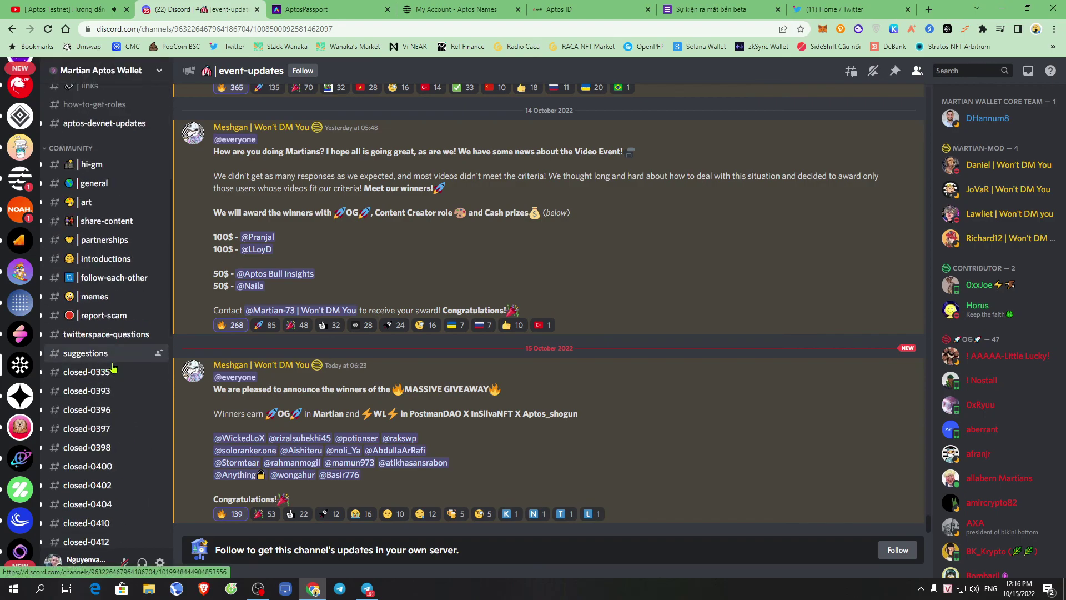
click(103, 168)
text(g)
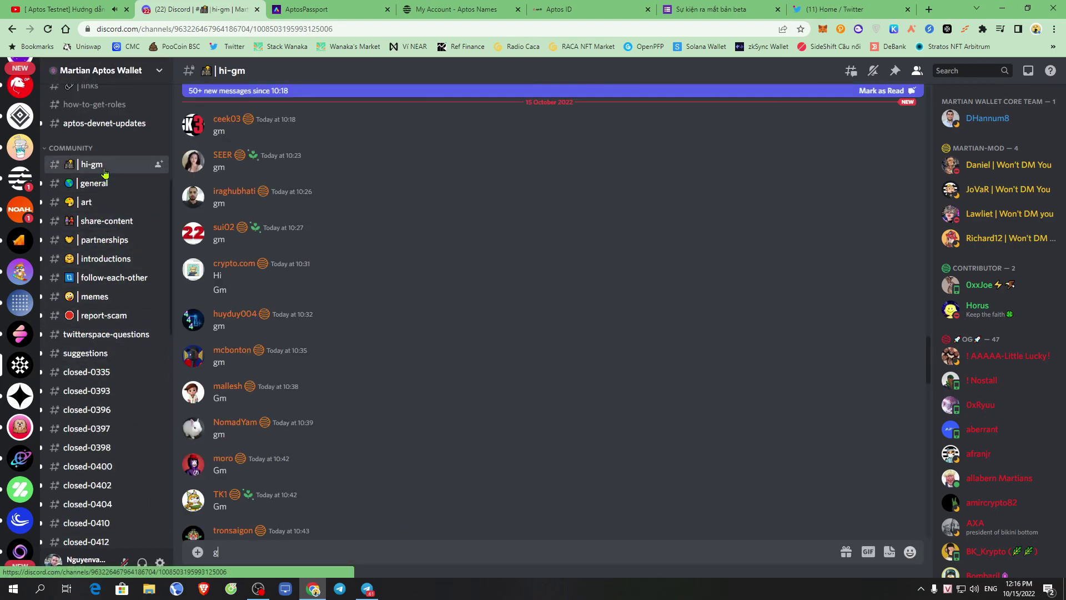
text(m)
key(Return)
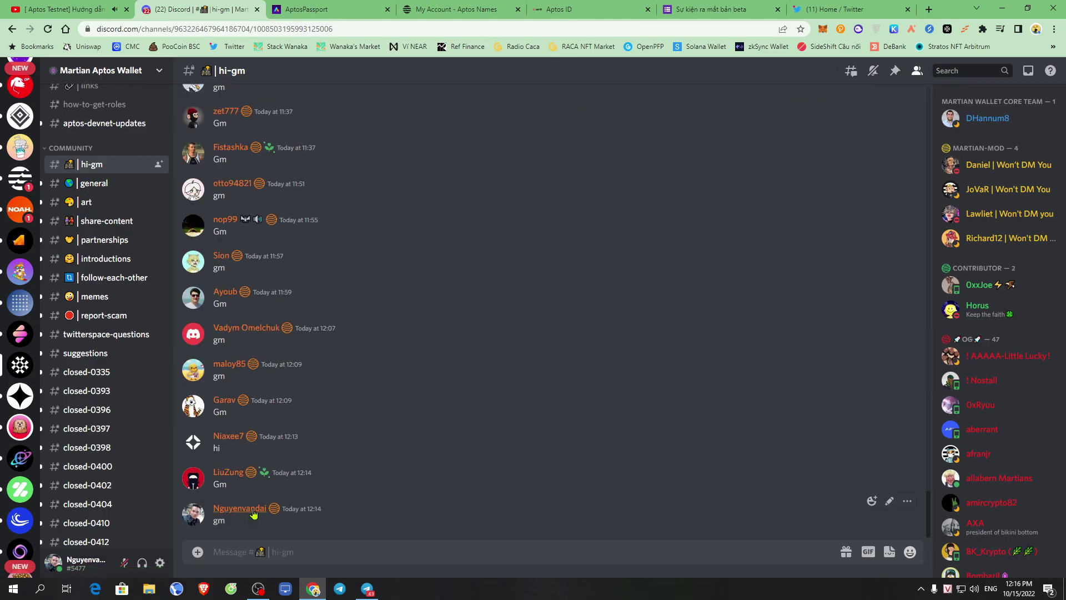
Check the roles on the own profile and on a red-named member's profile in the hi-gm channel
click(253, 509)
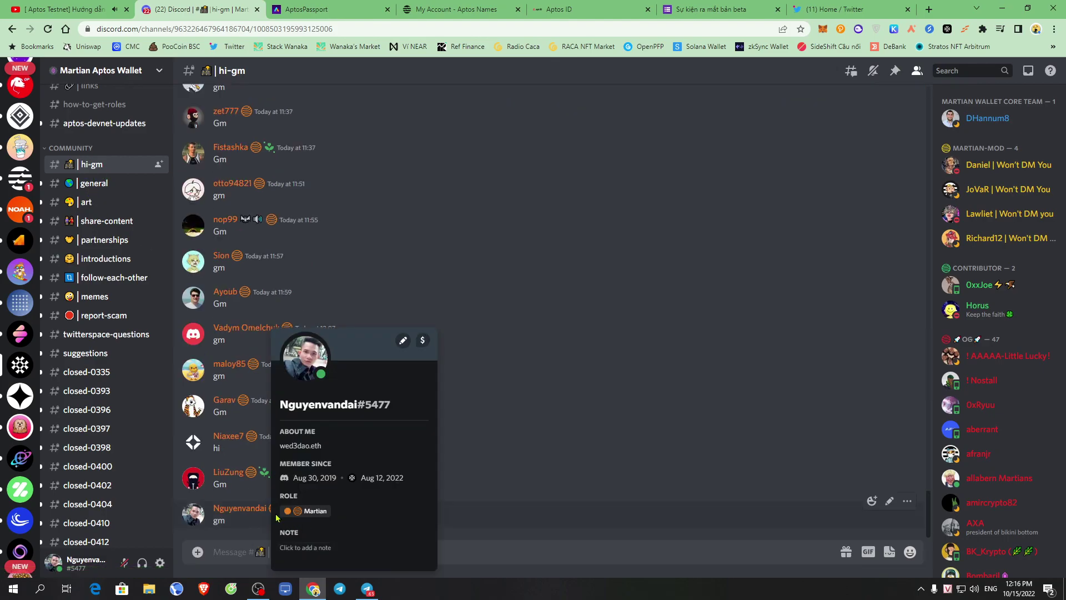
click(554, 424)
scroll(451, 408, up, 10)
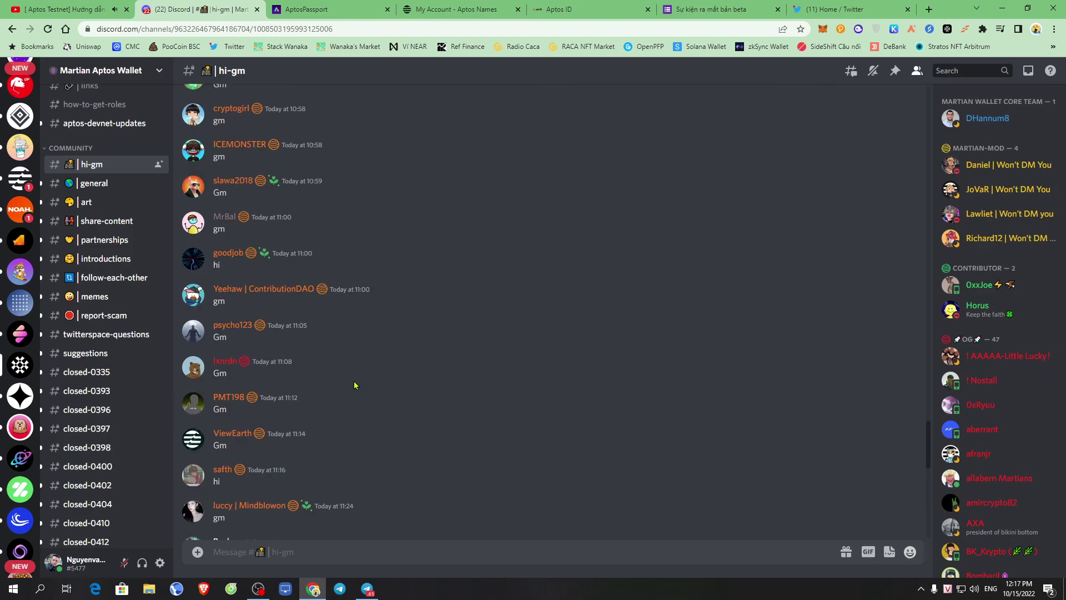
click(224, 362)
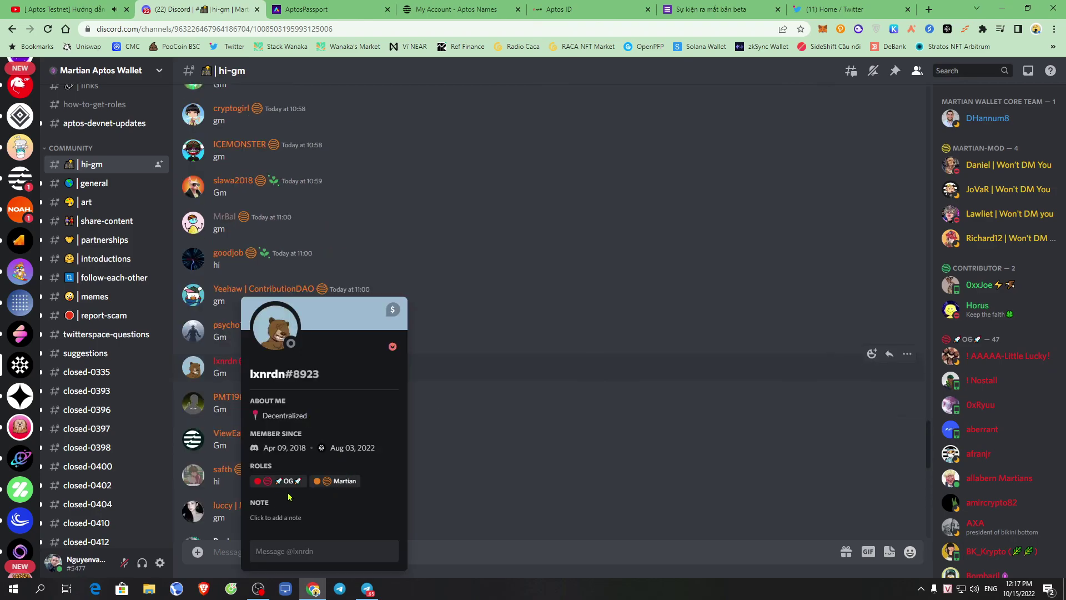
click(437, 371)
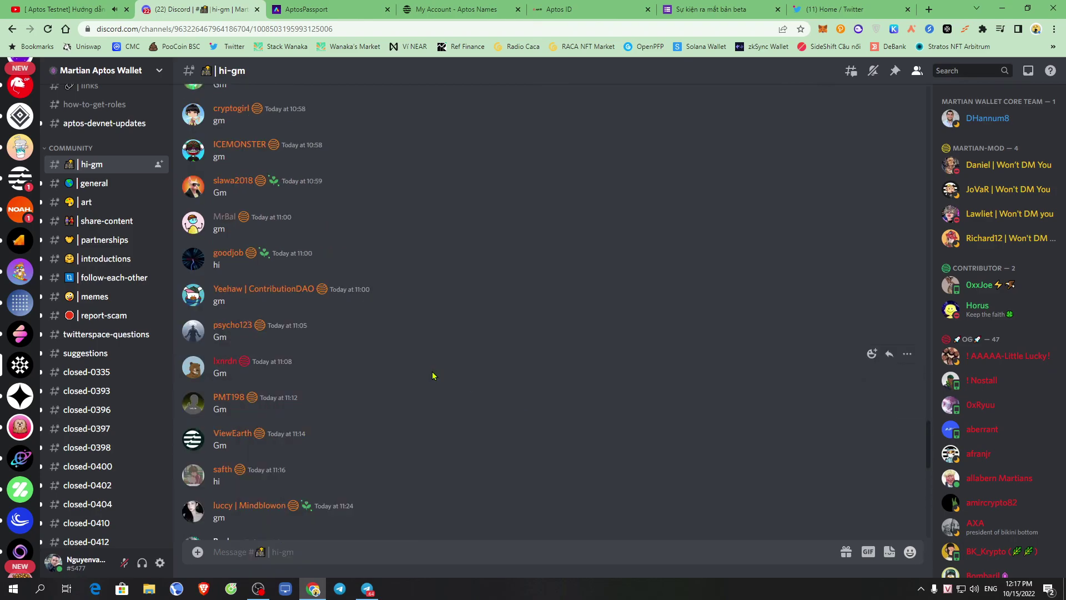
Revisit the open Aptos Names, AptosPassport and Aptos ID pages, then return to the beta launch event form
click(729, 6)
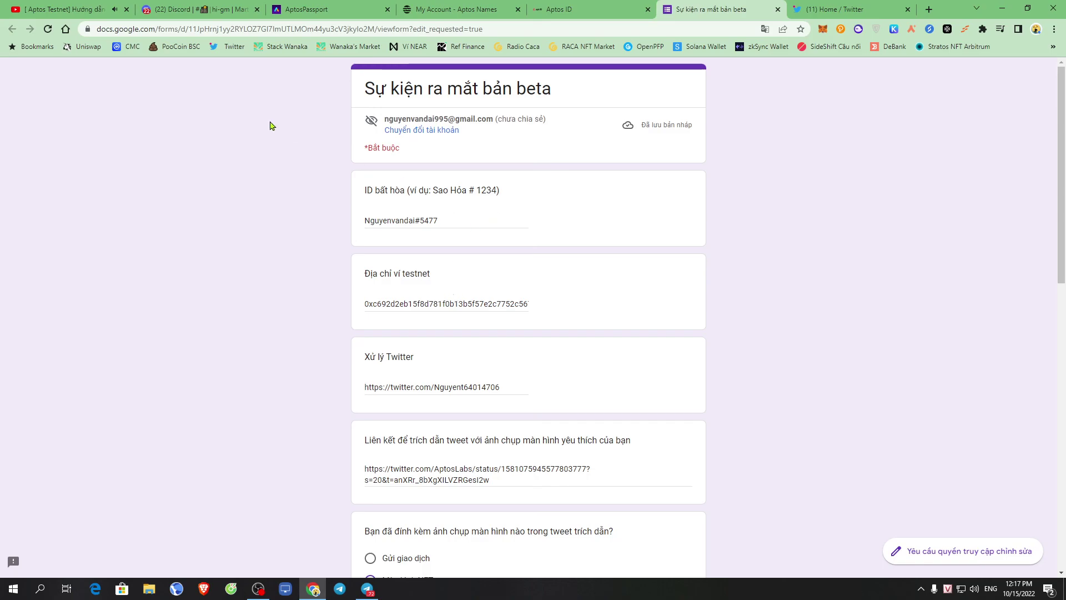
click(607, 5)
click(814, 6)
click(722, 8)
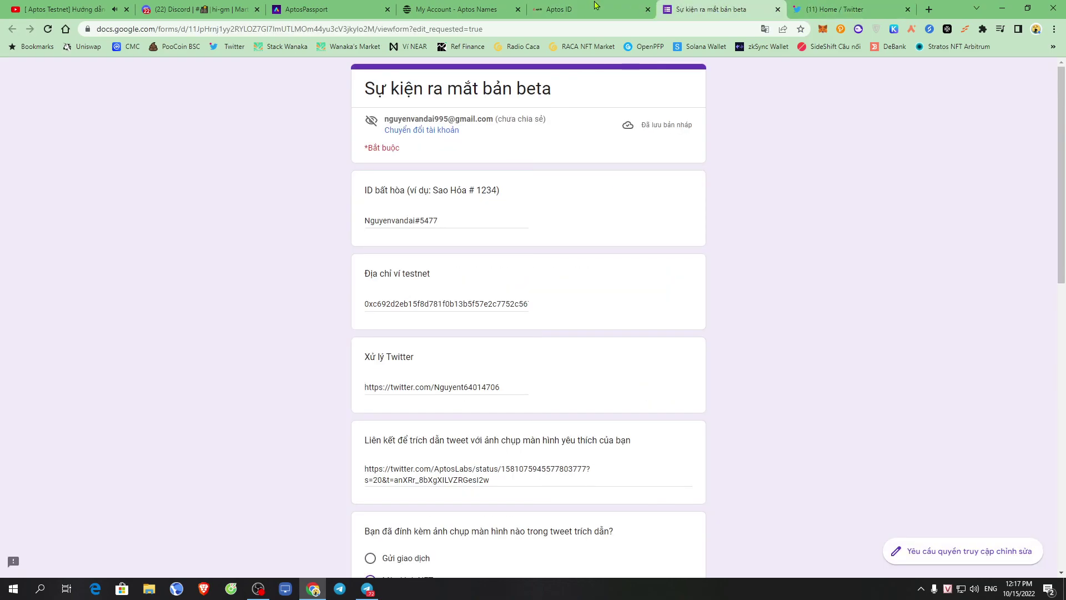
click(569, 7)
click(443, 5)
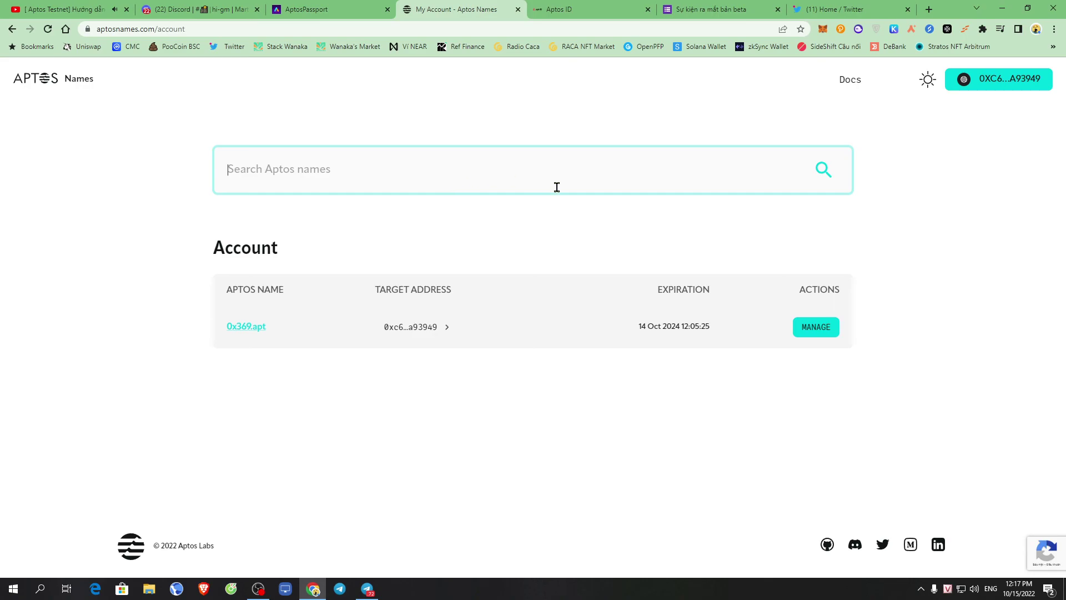
click(647, 185)
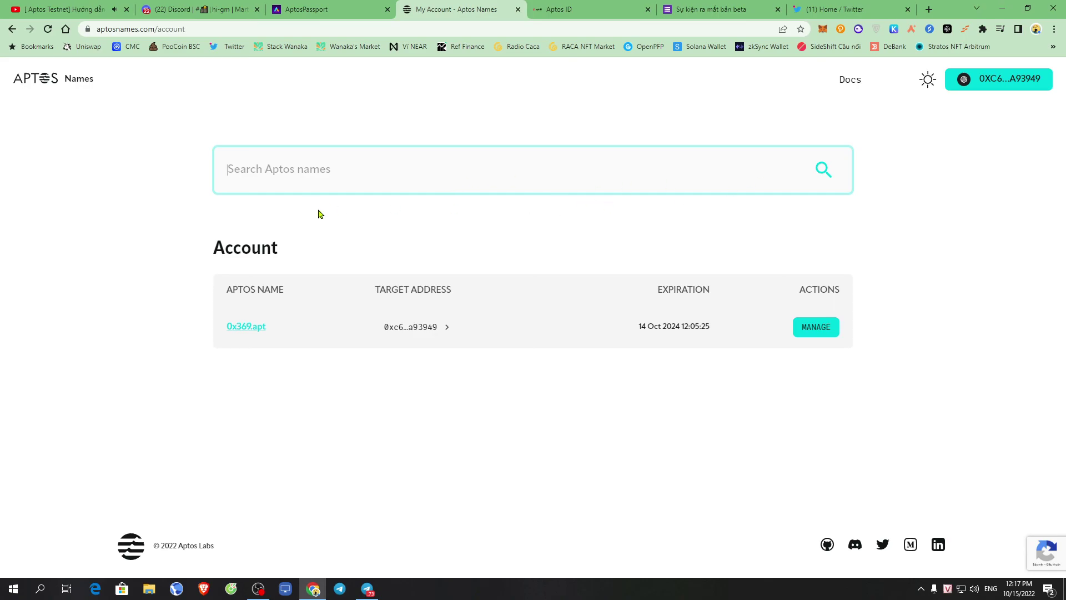
click(348, 8)
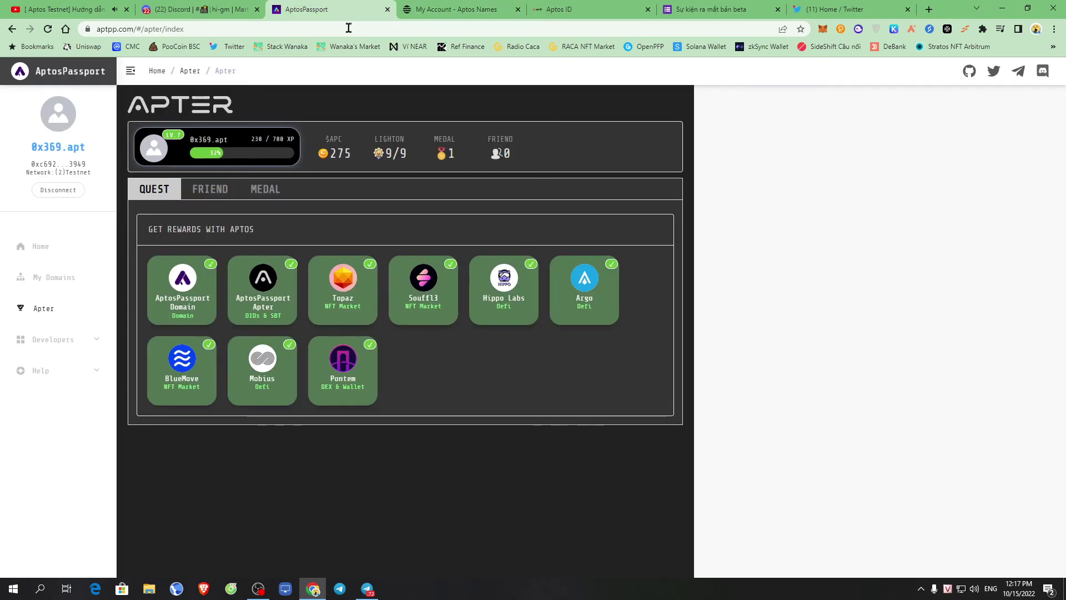
click(594, 5)
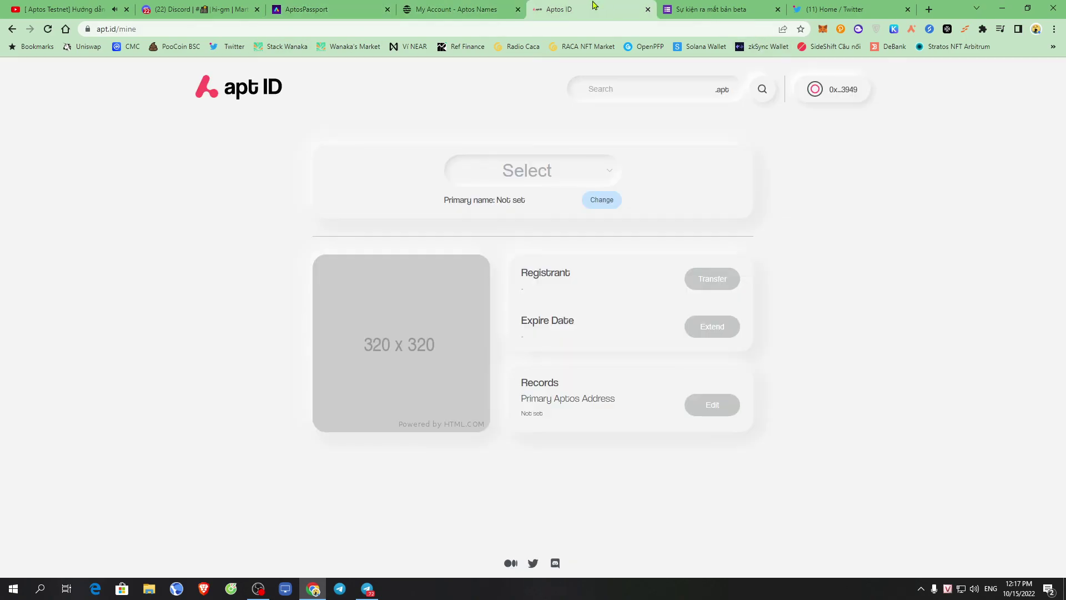
click(481, 5)
click(689, 8)
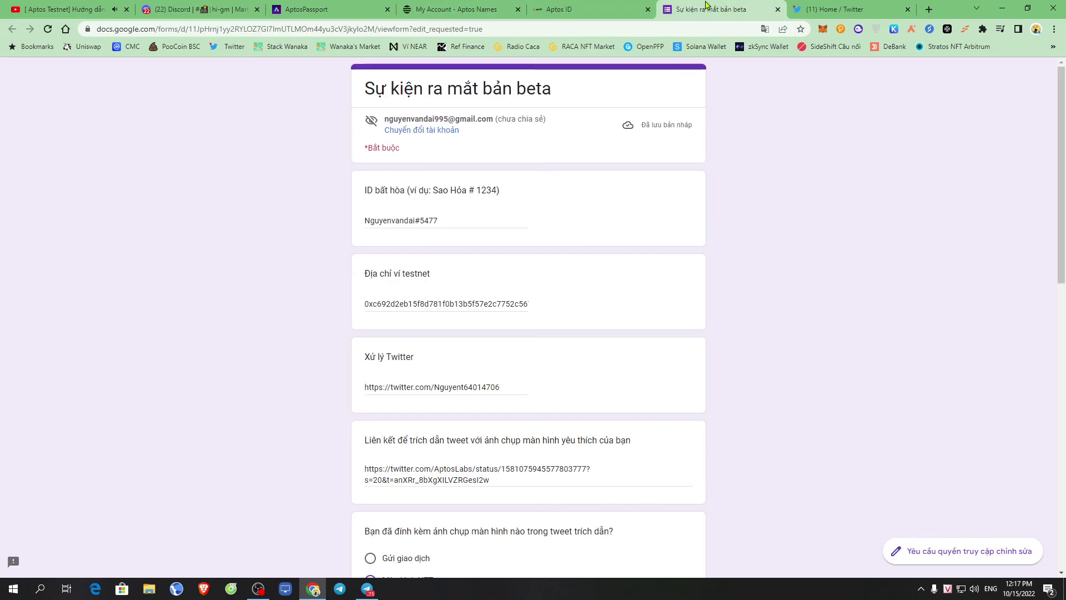